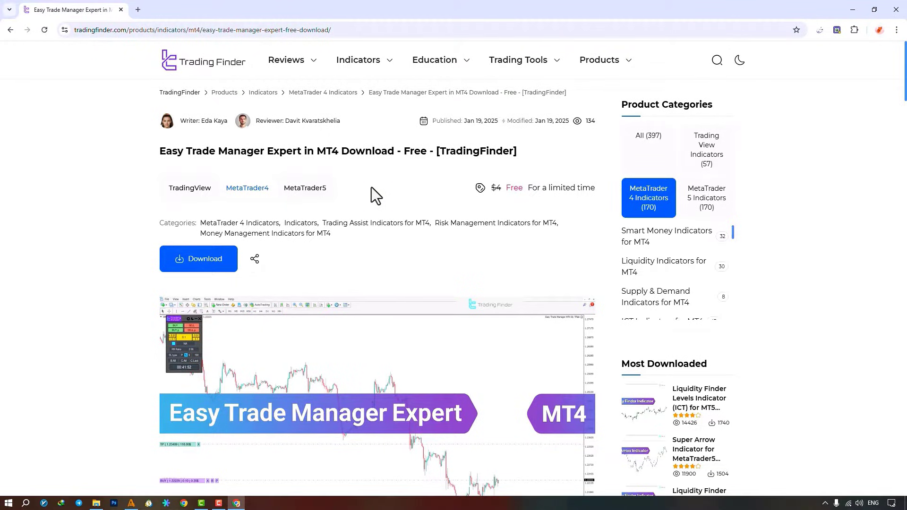
- Browse the TradingFinder product page down to the Sell Position section and back, then switch to MT4
scroll(371, 187, "down", 5)
scroll(371, 187, "down", 9)
scroll(371, 187, "down", 7)
scroll(370, 189, "down", 9)
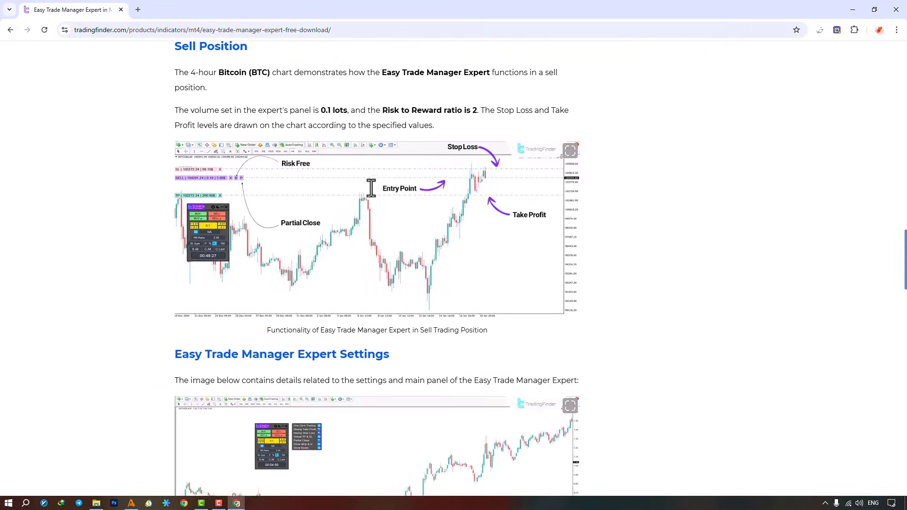
scroll(372, 191, "up", 8)
scroll(375, 195, "up", 9)
scroll(375, 194, "up", 10)
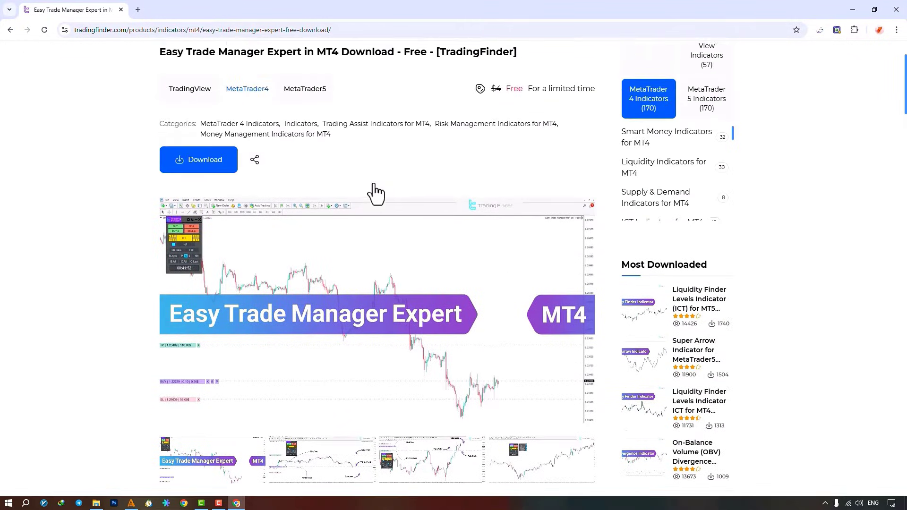
scroll(376, 192, "up", 2)
key("alt+Tab")
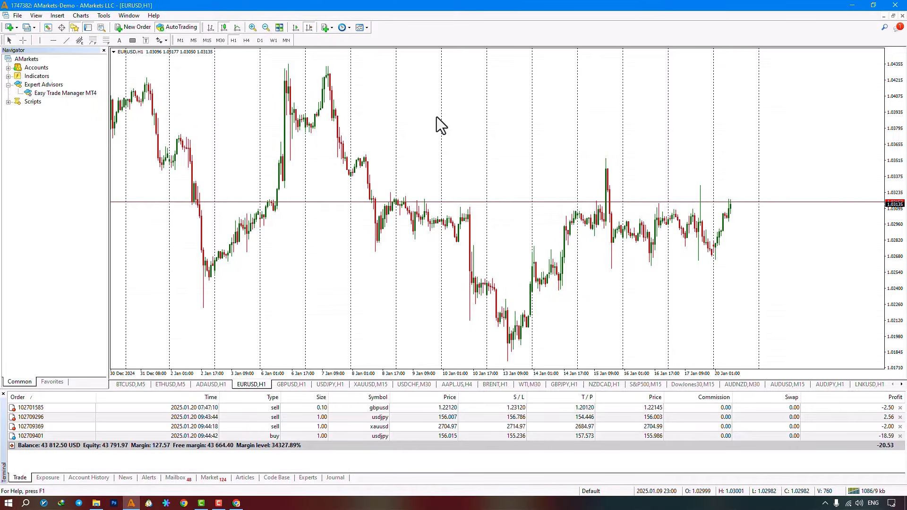
- Attach Easy Trade Manager MT4 to the EURUSD H1 chart with Allow DLL imports ticked
left_click_drag(95, 93, 233, 135)
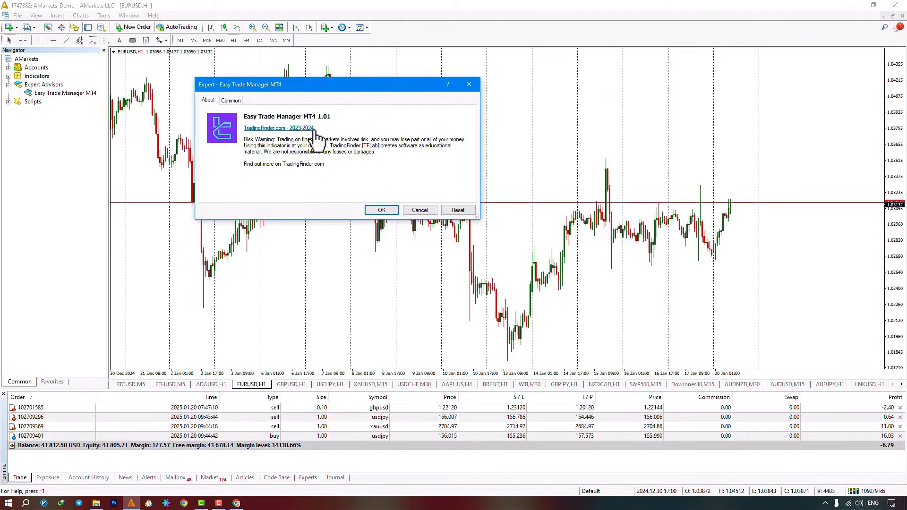
left_click(233, 101)
left_click(355, 125)
left_click(382, 210)
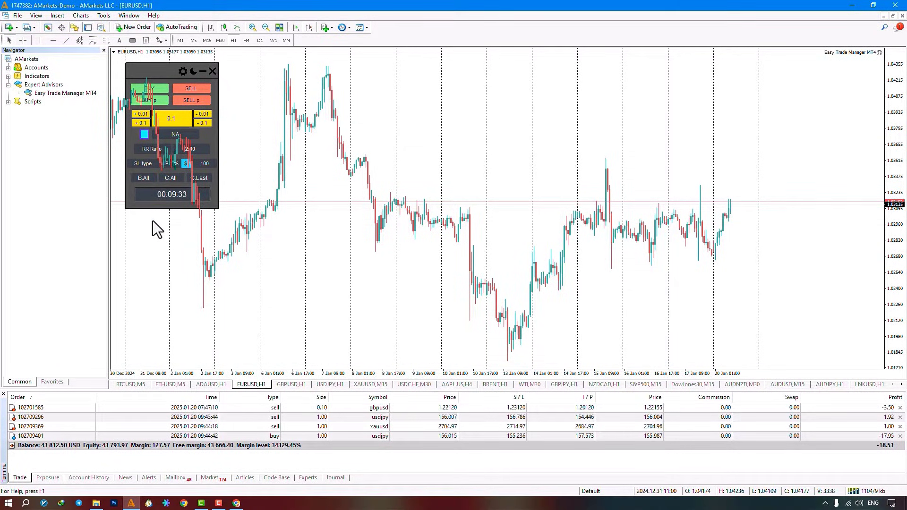
- Browse earlier and later EURUSD bars, then move the trade panel toward the chart centre
left_click_drag(242, 229, 365, 216)
left_click_drag(698, 233, 487, 236)
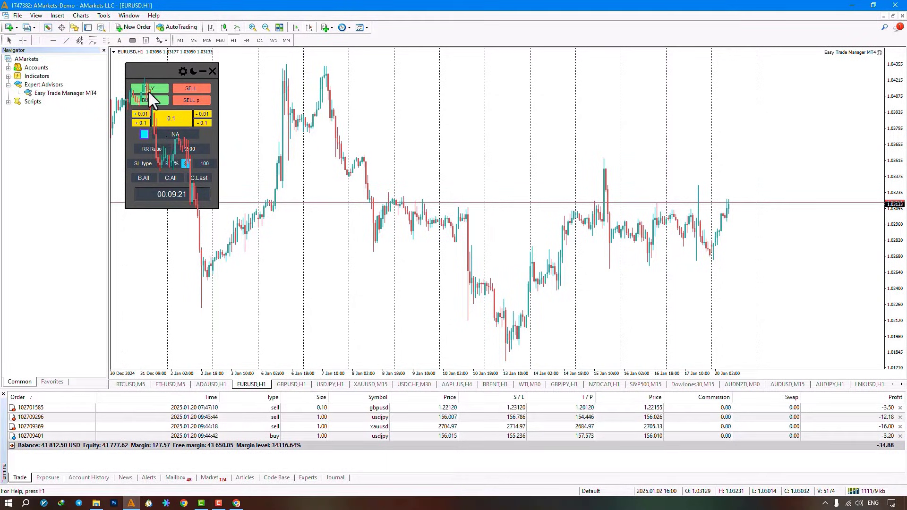
left_click_drag(150, 72, 410, 53)
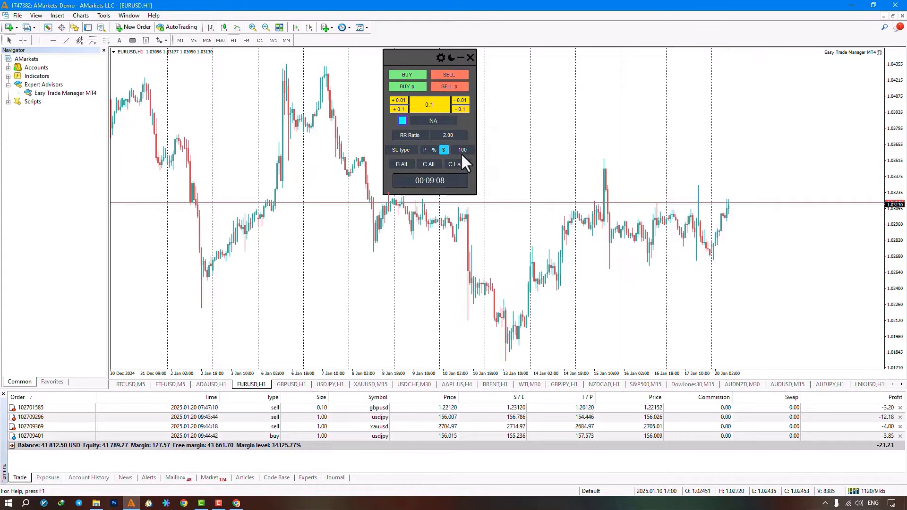
left_click(470, 57)
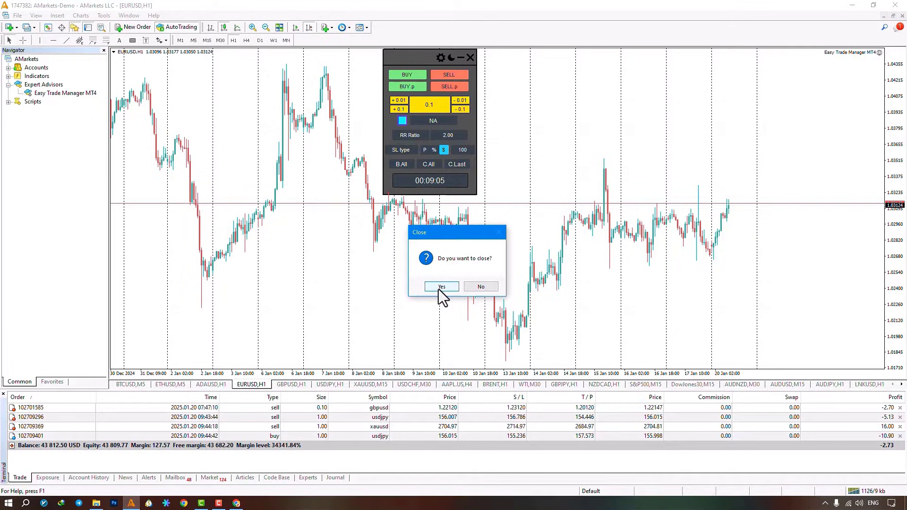
left_click(480, 287)
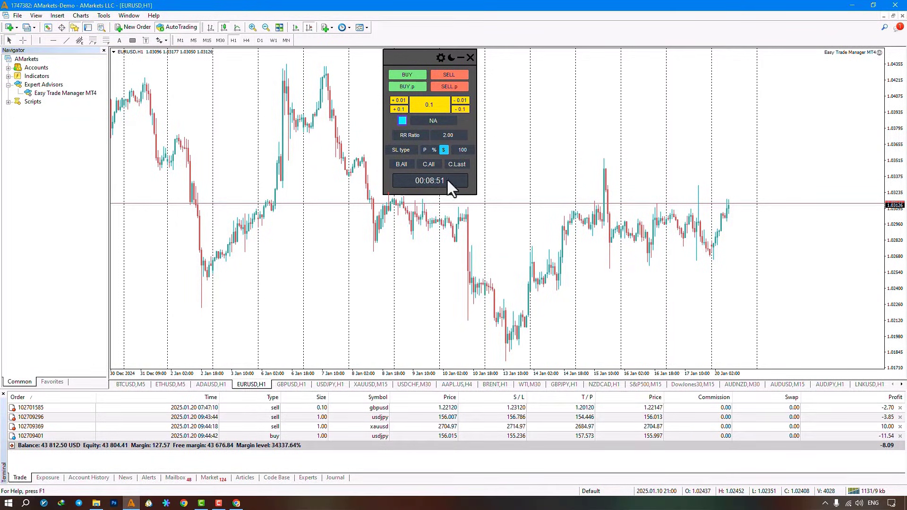
left_click(460, 56)
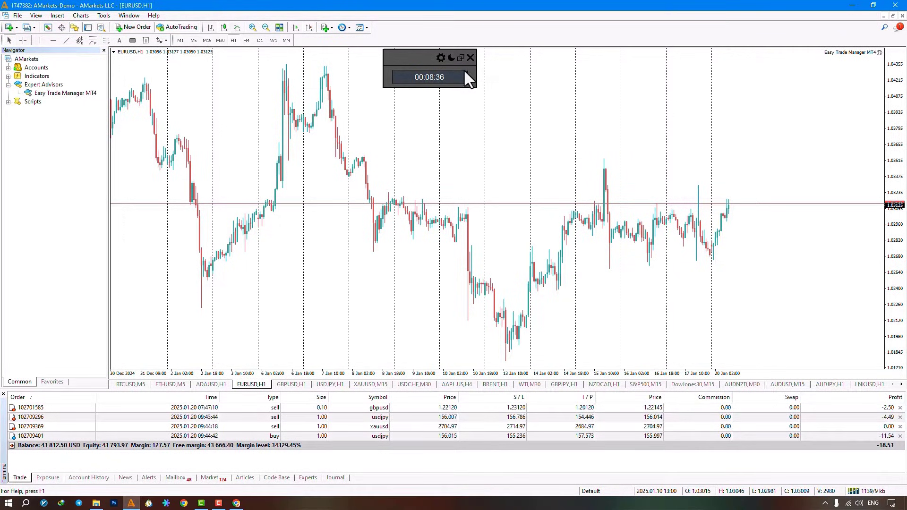
left_click(460, 57)
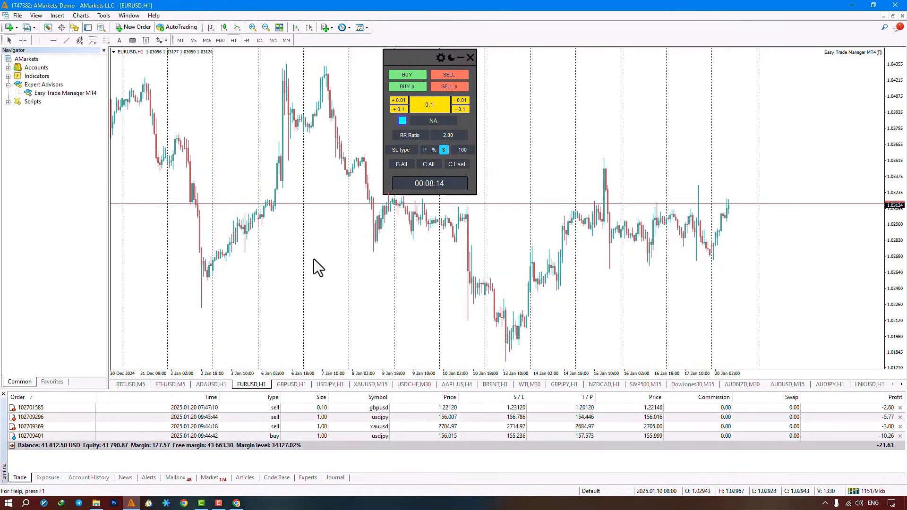
left_click(451, 57)
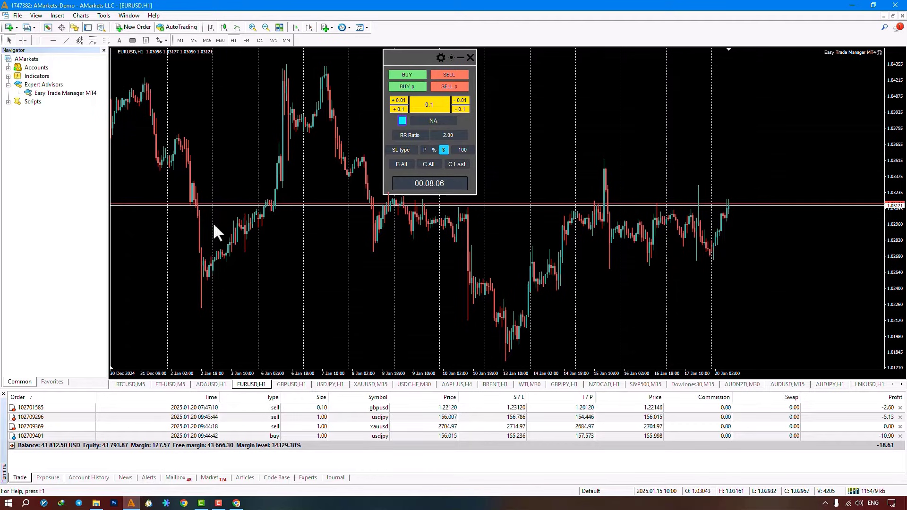
- Return the chart to the light theme and show the panel's option checklist via the gear icon
left_click(449, 57)
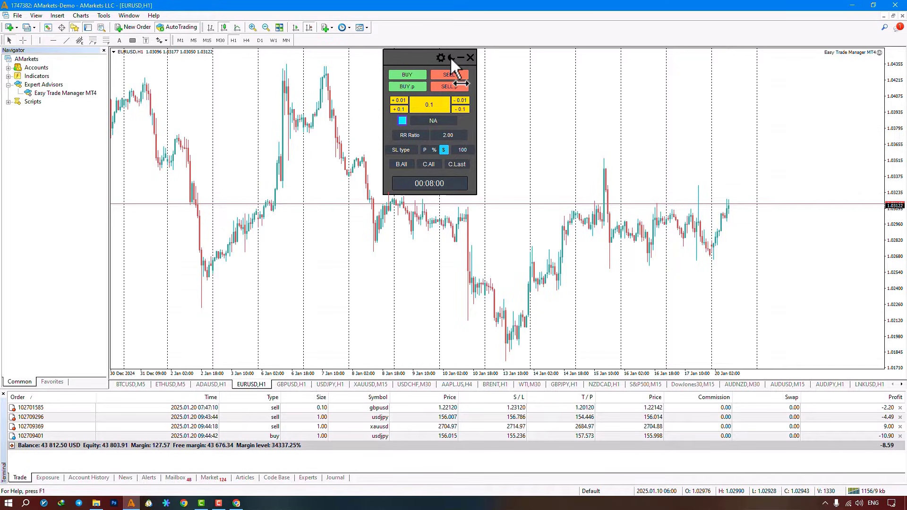
left_click(441, 55)
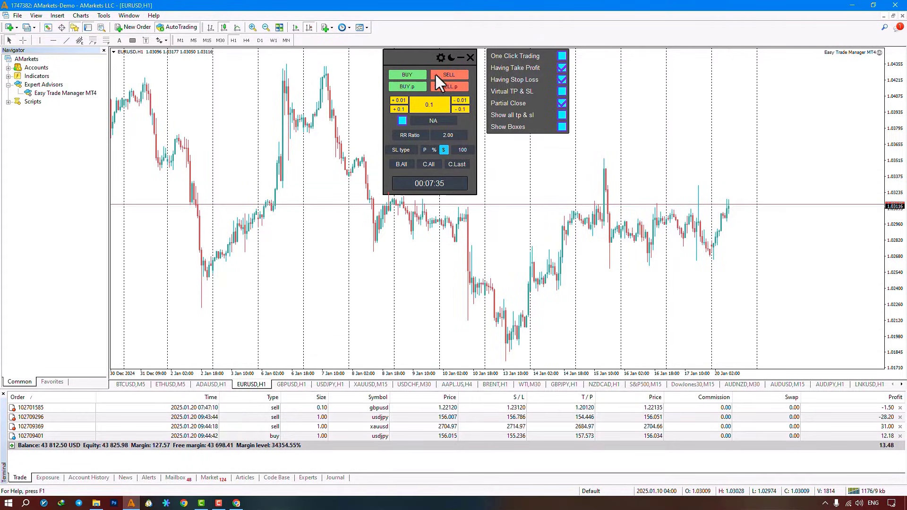
- Open a confirmed 0.10-lot EURUSD buy with stop loss and take profit, view the TP, then close it
left_click(412, 75)
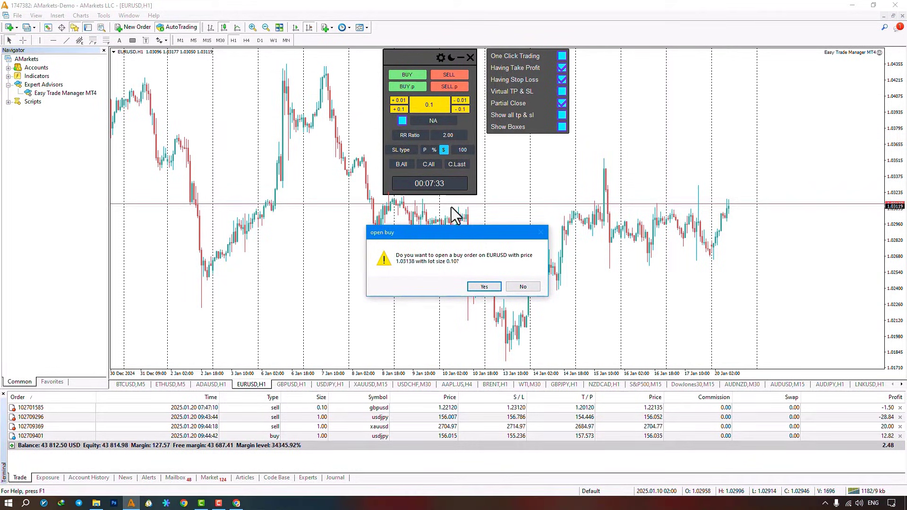
left_click_drag(459, 230, 449, 208)
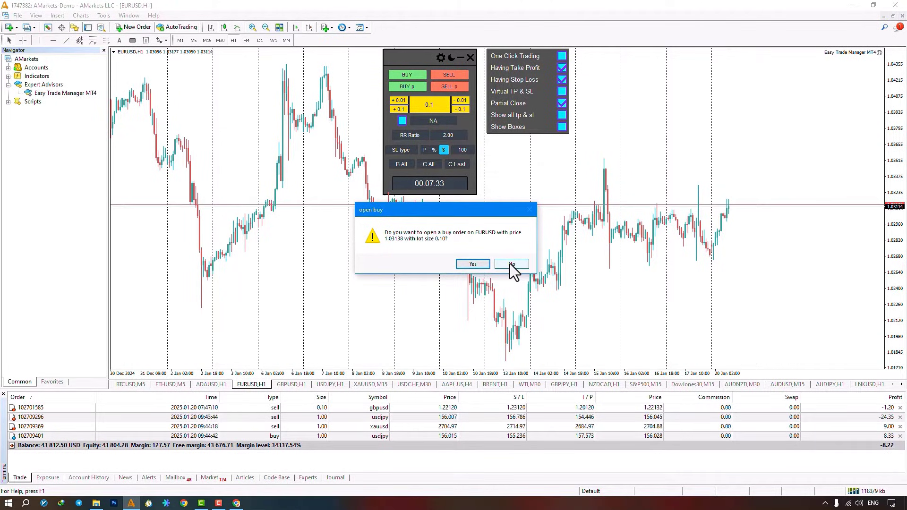
left_click(473, 263)
left_click_drag(896, 176, 902, 246)
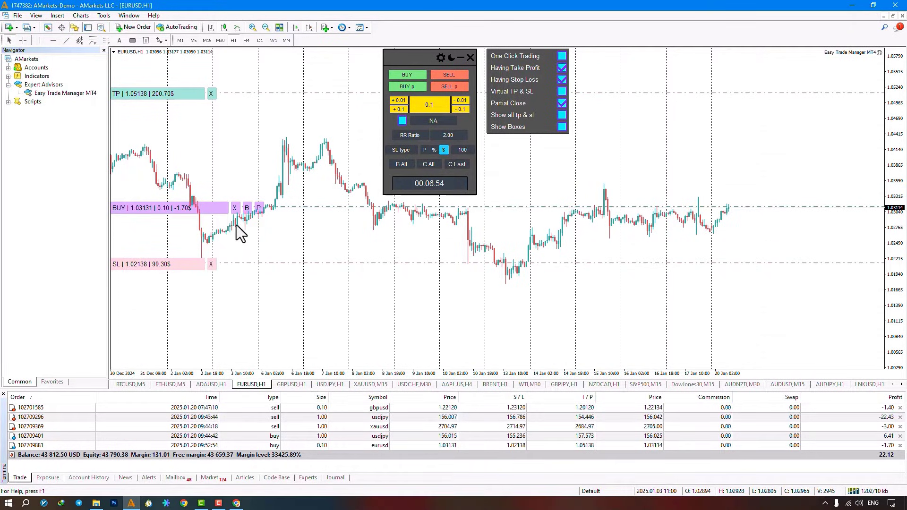
left_click(237, 209)
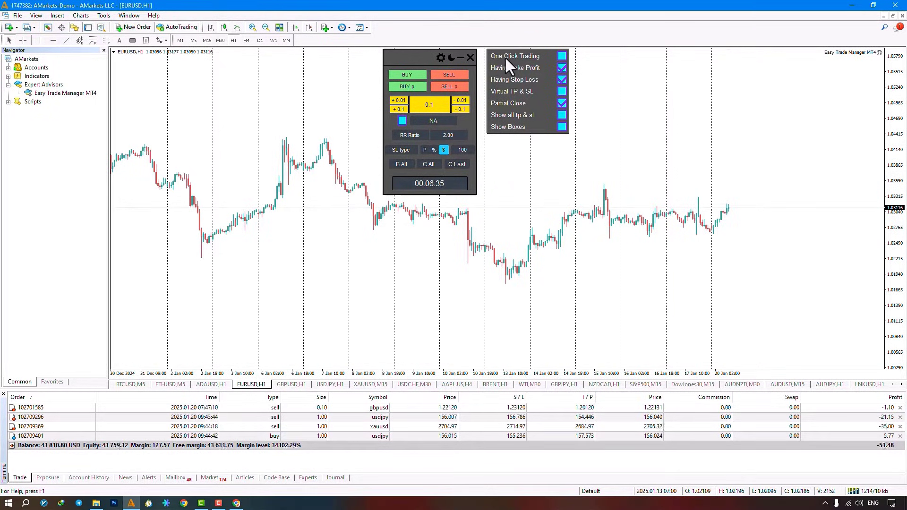
- Enable One Click Trading, then open and close an instant 0.10-lot EURUSD sell
left_click(562, 55)
left_click(456, 74)
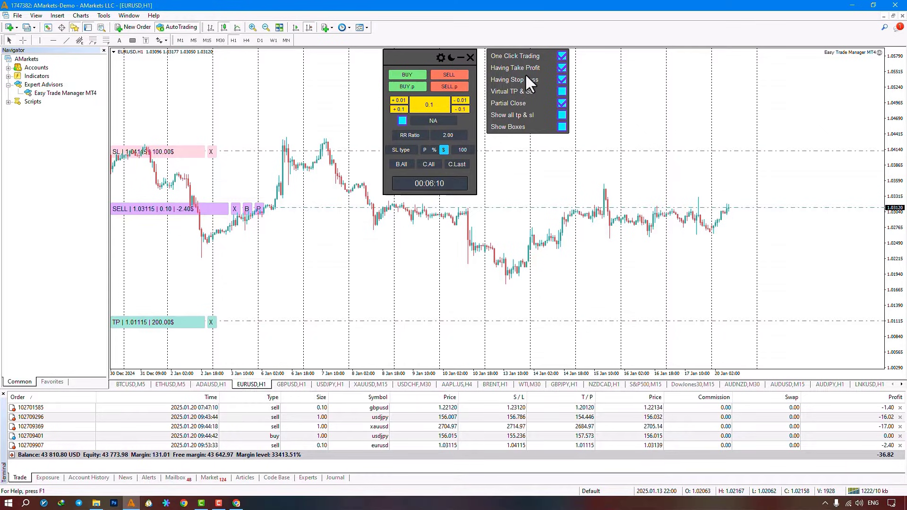
left_click(234, 209)
- Open and close a EURUSD buy without take profit, then re-tick Having Take Profit
left_click(560, 68)
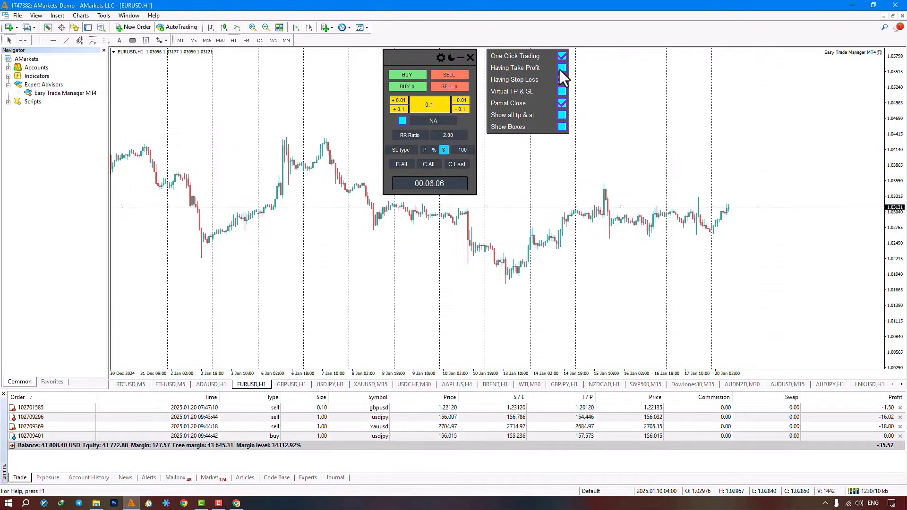
left_click(415, 75)
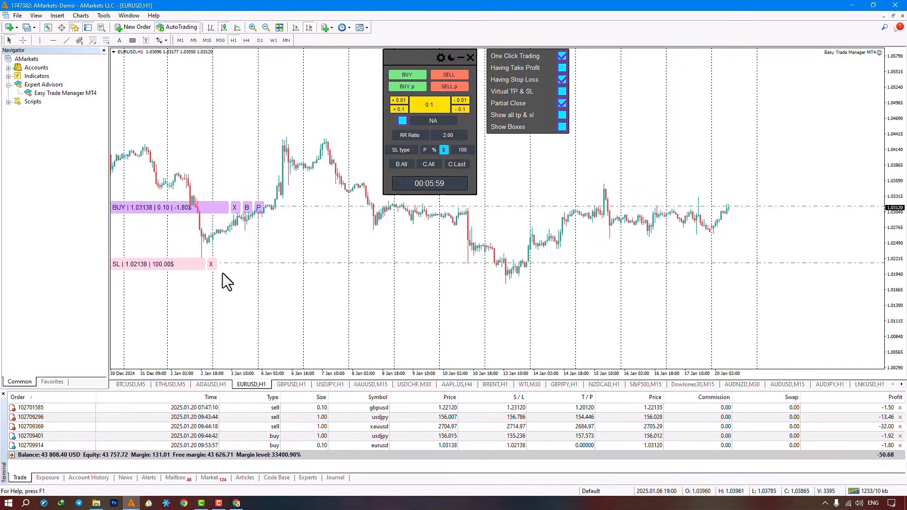
middle_click(229, 167)
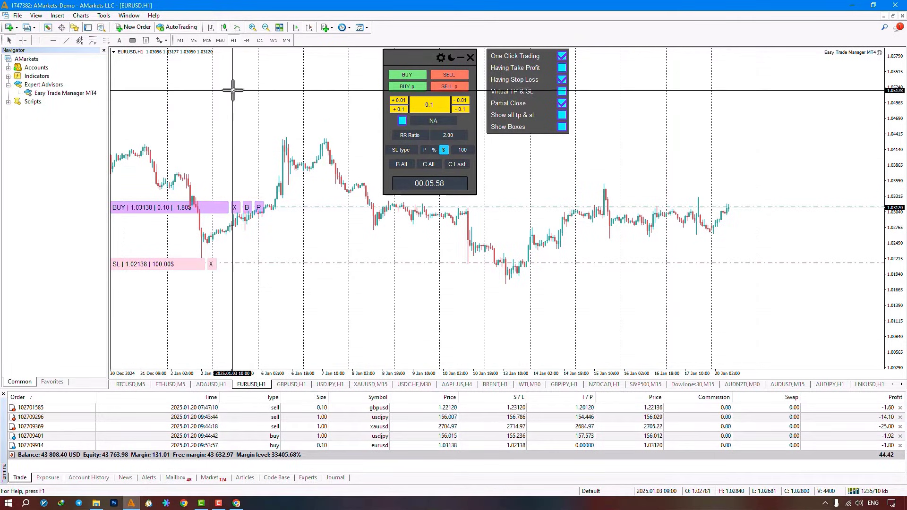
middle_click(233, 138)
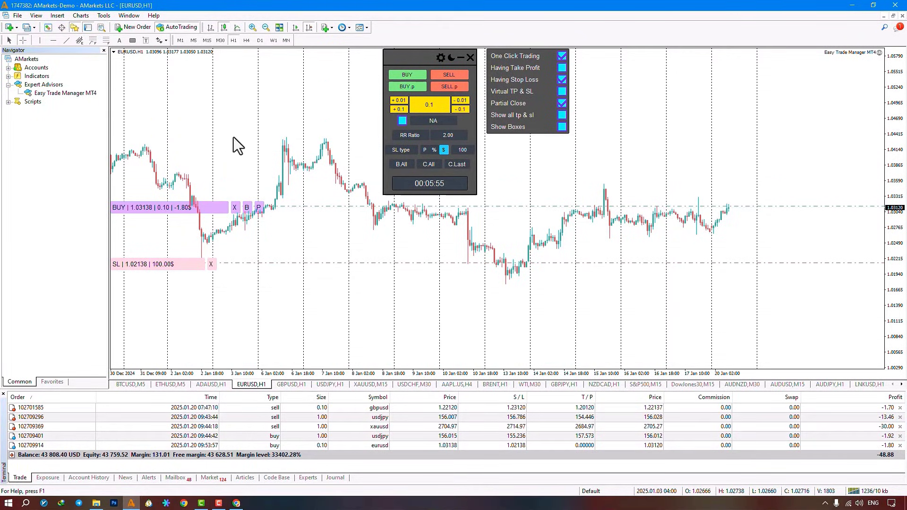
left_click(235, 208)
left_click(562, 67)
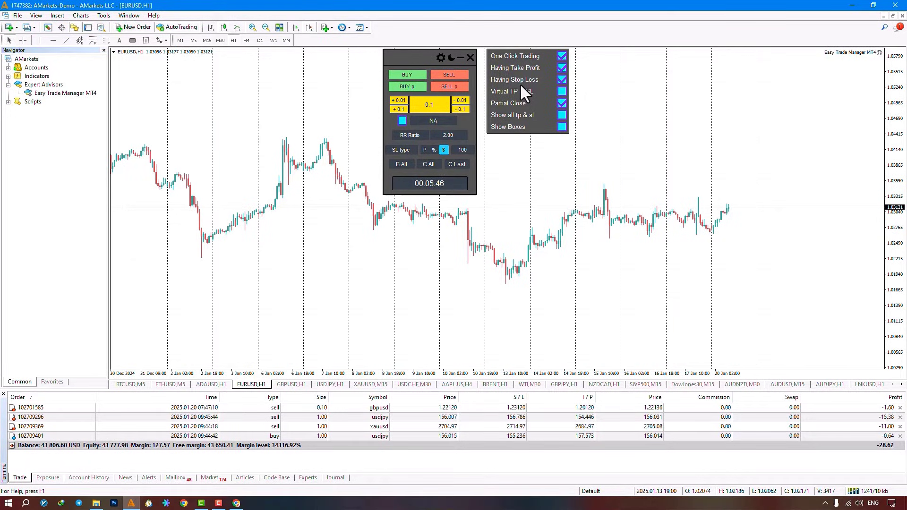
- Open a no-stop-loss EURUSD sell, close it with C.Last, then re-tick Having Stop Loss
left_click(562, 80)
left_click(446, 75)
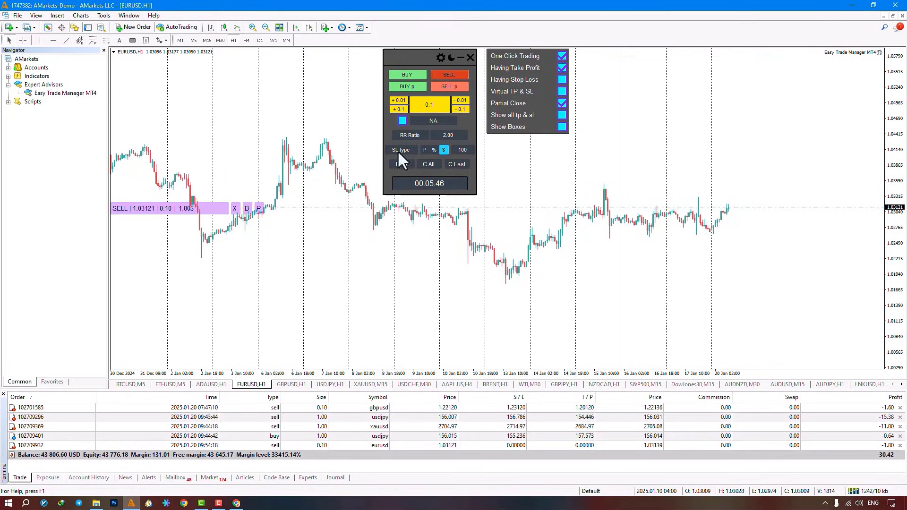
middle_click(332, 213)
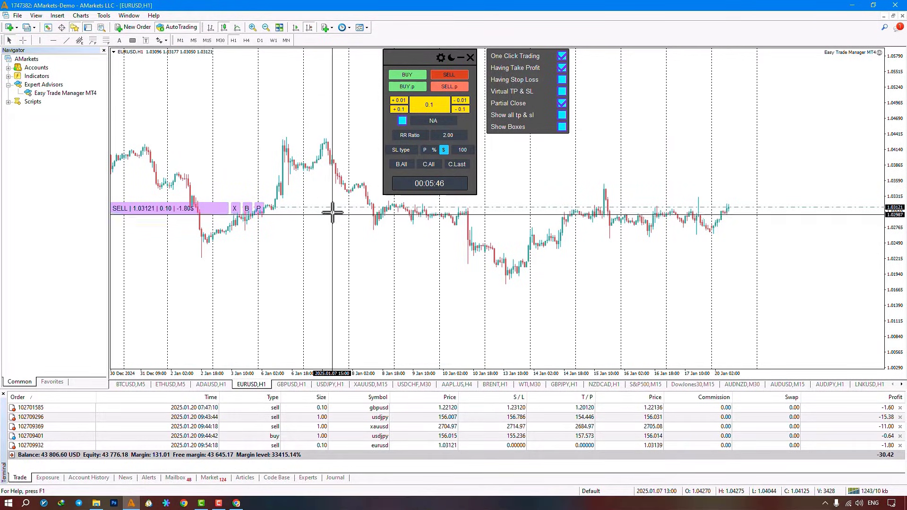
middle_click(272, 198)
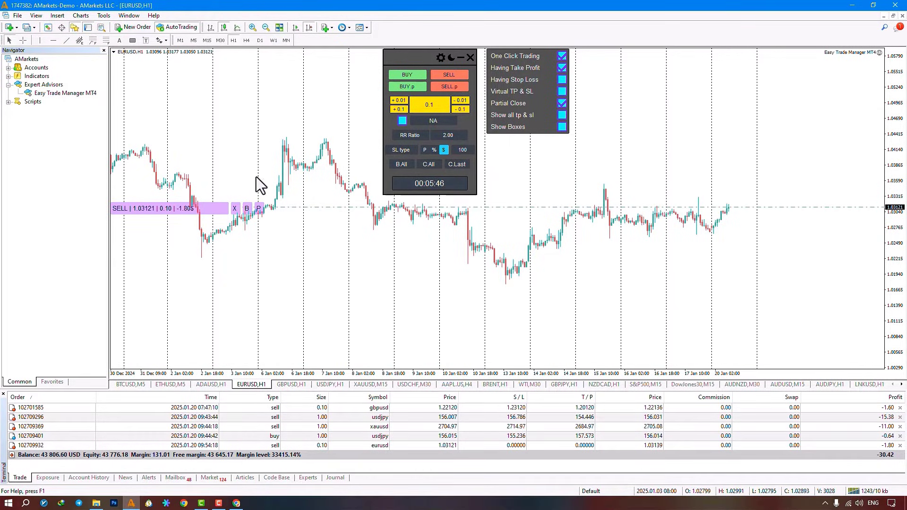
middle_click(215, 271)
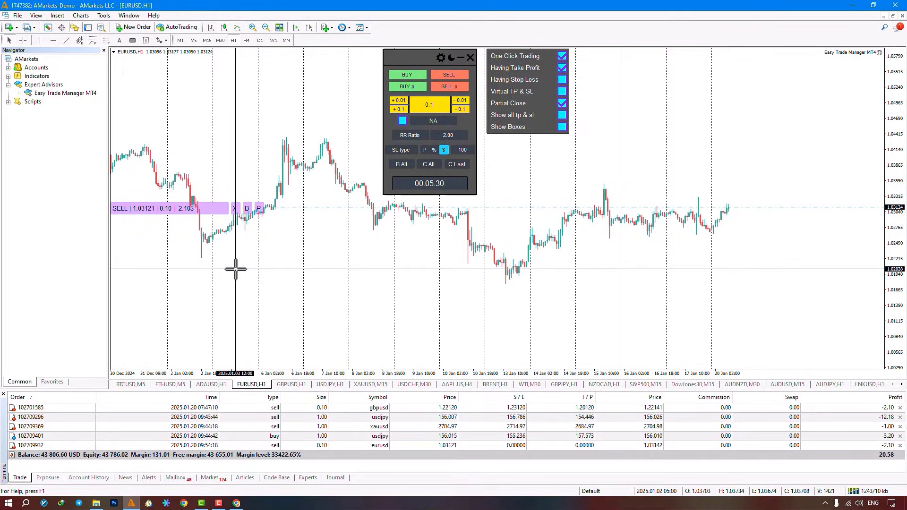
middle_click(225, 268)
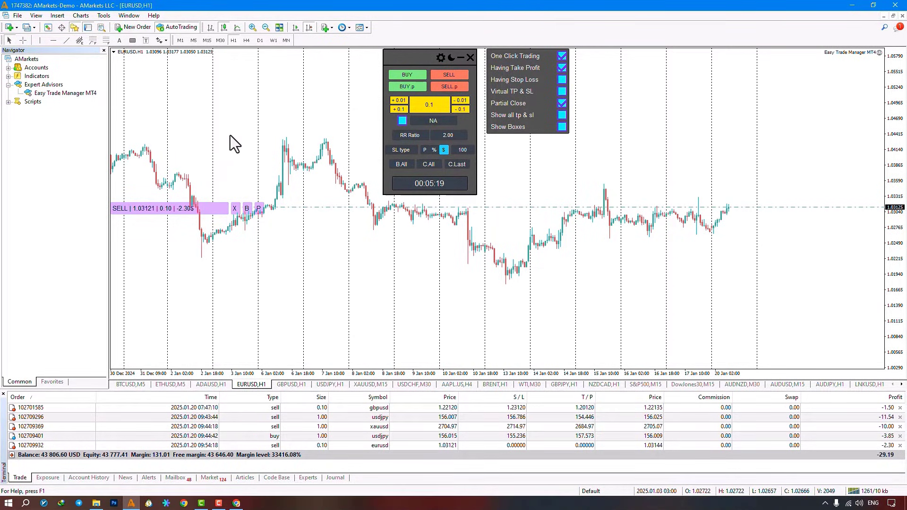
left_click(450, 163)
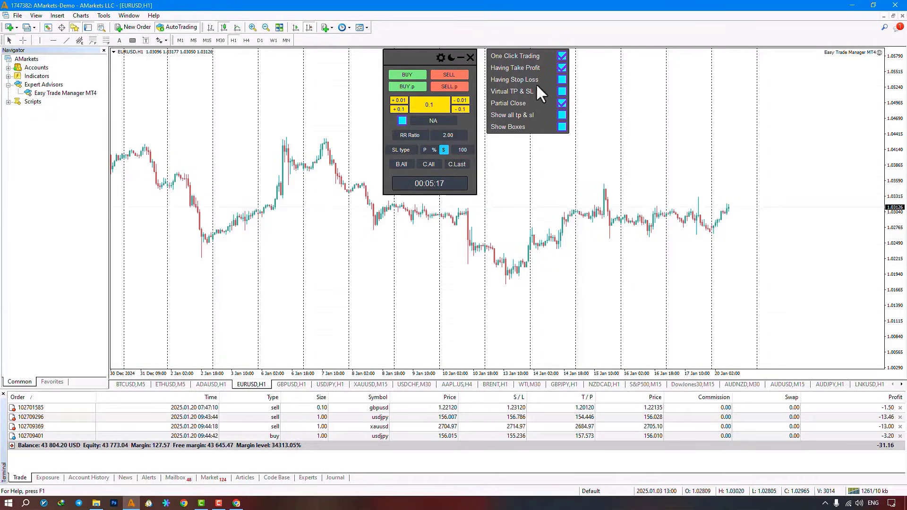
left_click(562, 80)
- Open a 0.10-lot EURUSD buy, make TP/SL virtual, and drag them to 1.05146 and 1.01560
left_click(418, 73)
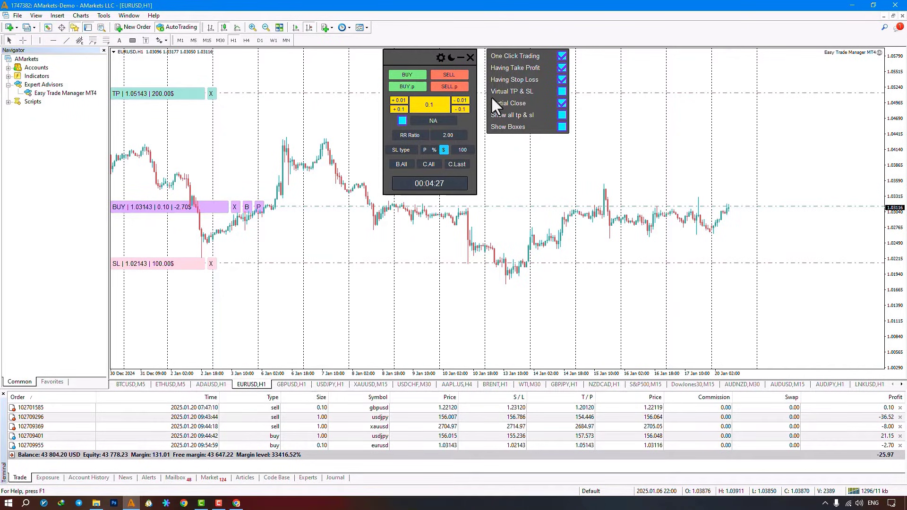
left_click(562, 92)
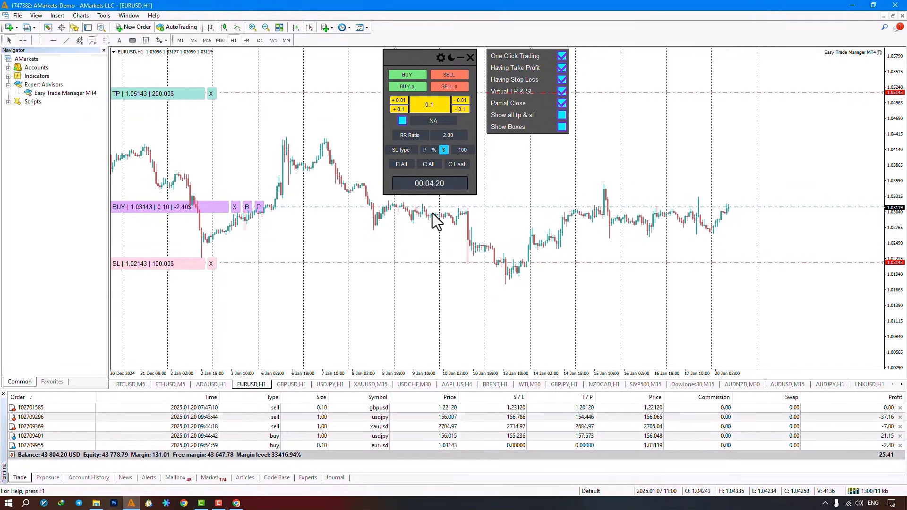
mouse_move(305, 265)
left_mouse_down()
mouse_move(302, 313)
mouse_move(308, 266)
left_mouse_up()
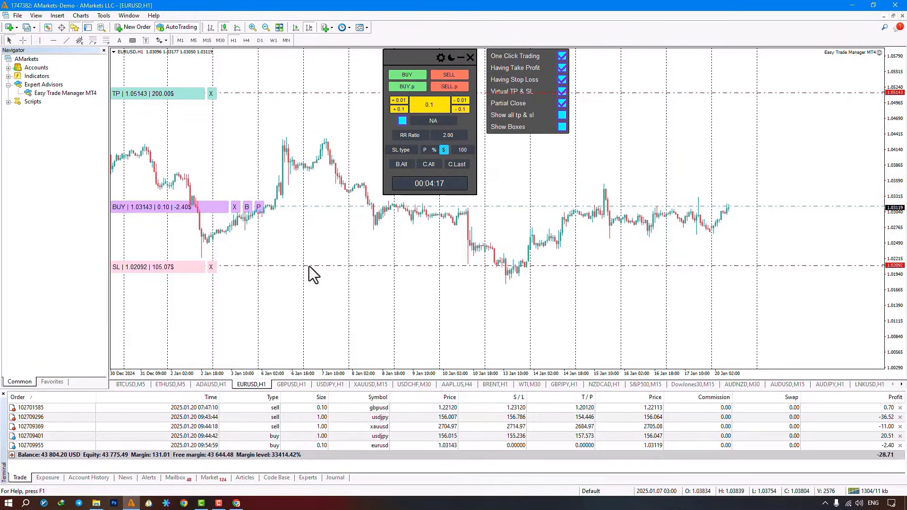
mouse_move(322, 92)
left_mouse_down()
mouse_move(328, 170)
mouse_move(336, 86)
left_mouse_up()
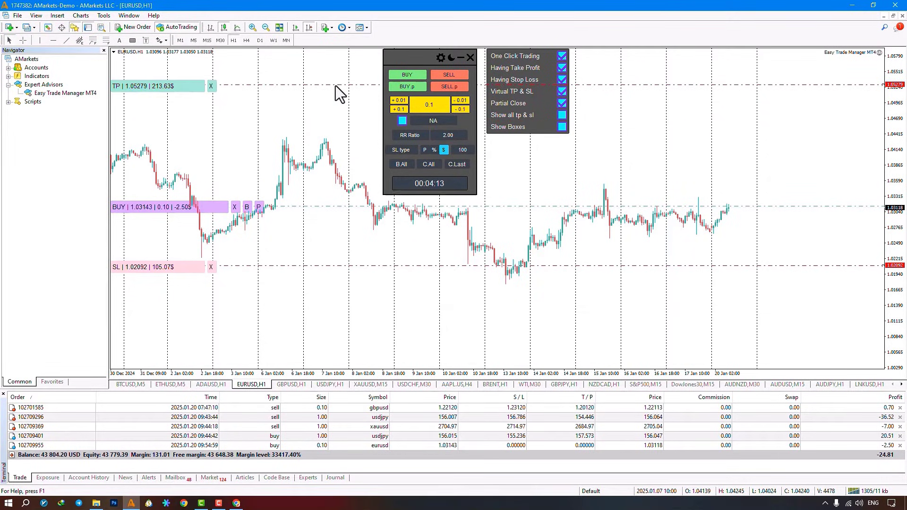
mouse_move(330, 268)
left_mouse_down()
mouse_move(331, 307)
mouse_move(328, 285)
left_mouse_up()
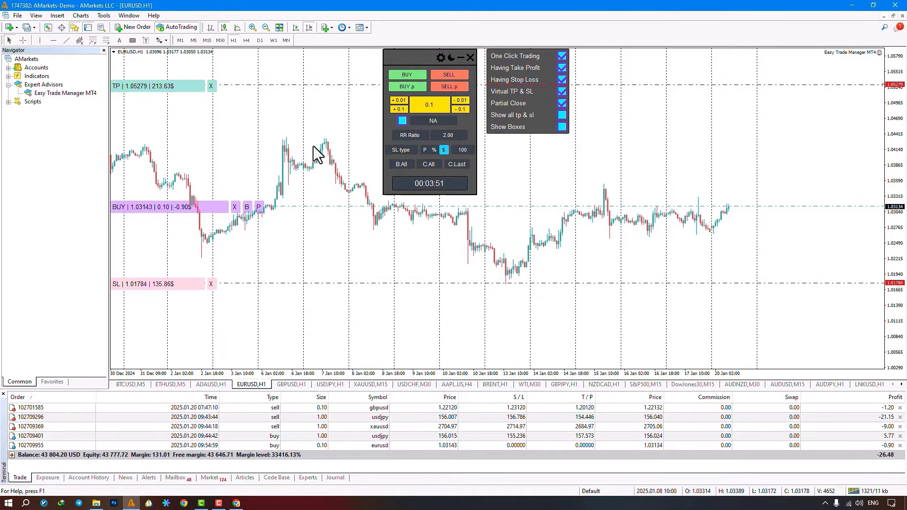
mouse_move(325, 84)
left_mouse_down()
mouse_move(327, 125)
mouse_move(333, 92)
left_mouse_up()
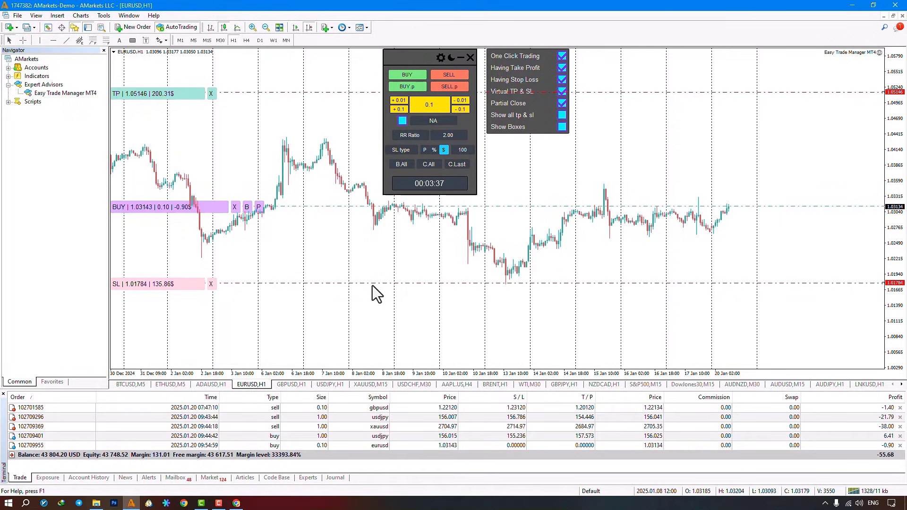
mouse_move(372, 285)
left_mouse_down()
mouse_move(373, 313)
mouse_move(370, 254)
mouse_move(376, 319)
mouse_move(372, 296)
left_mouse_up()
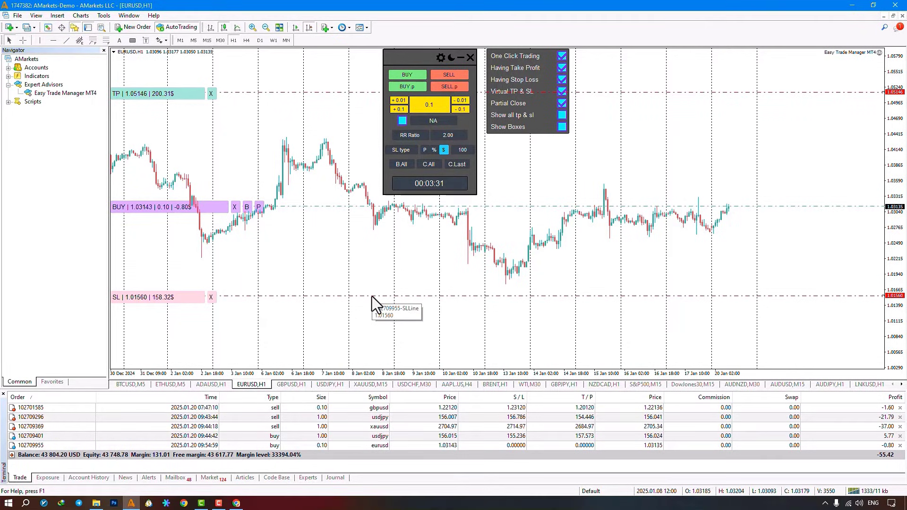
- Close the virtual-level EURUSD buy, then open and close another EURUSD buy
left_click(234, 207)
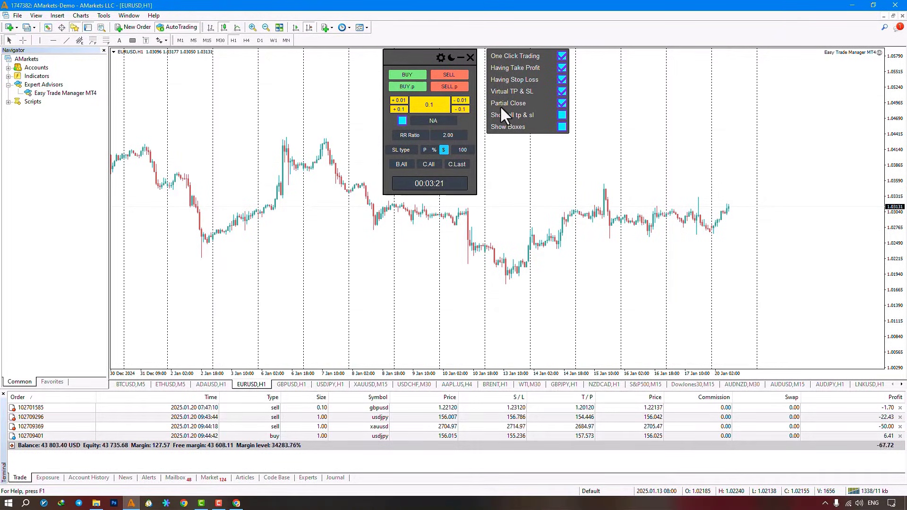
left_click(414, 77)
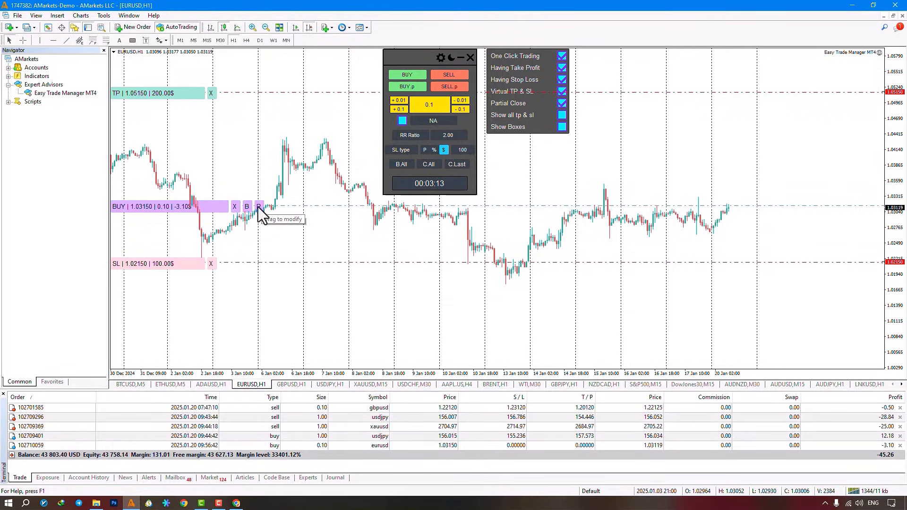
left_click(234, 206)
- With Partial Close off, open and close a 0.10-lot EURUSD sell, then re-enable Partial Close
left_click(562, 103)
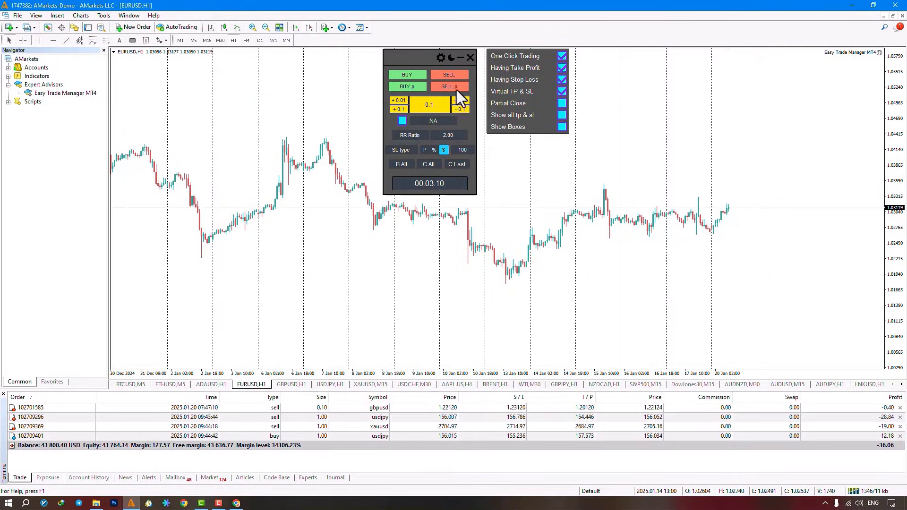
left_click(441, 75)
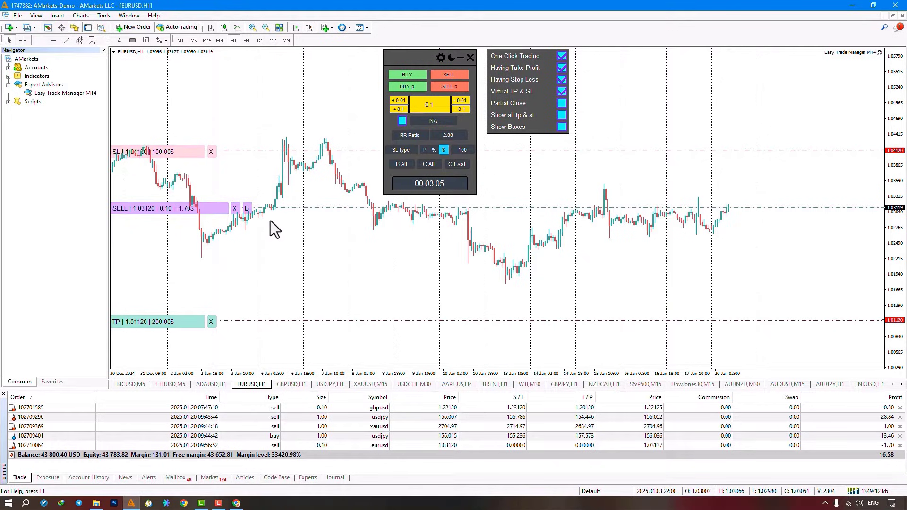
left_click(236, 210)
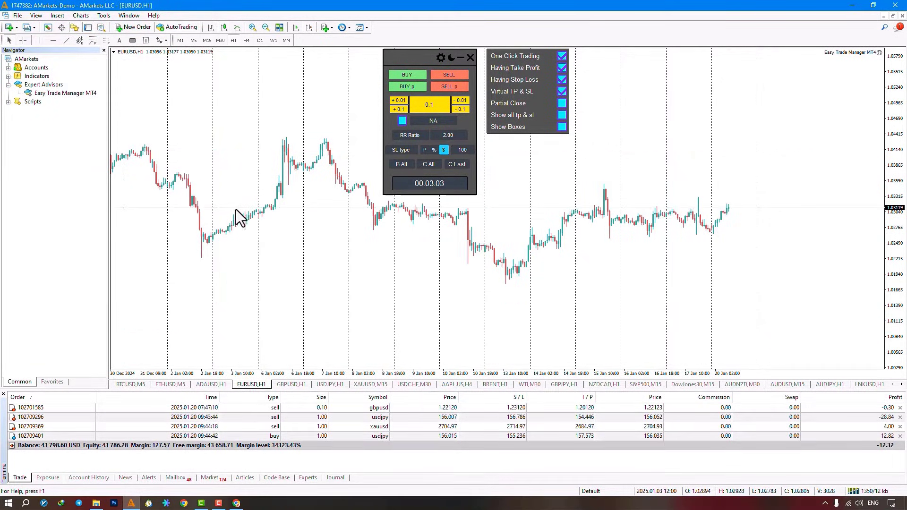
left_click(561, 103)
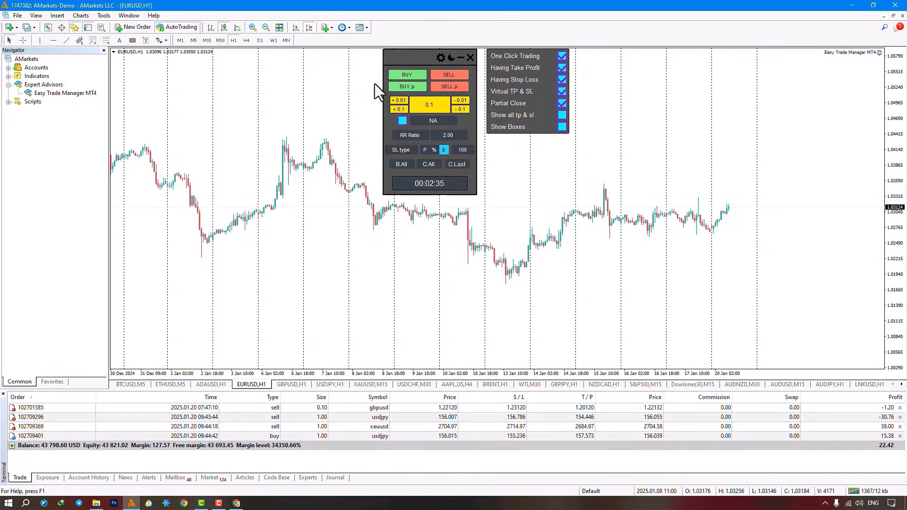
- Switch to the GBPUSD H1 chart showing the open sell's entry, stop-loss and take-profit lines
left_click(278, 385)
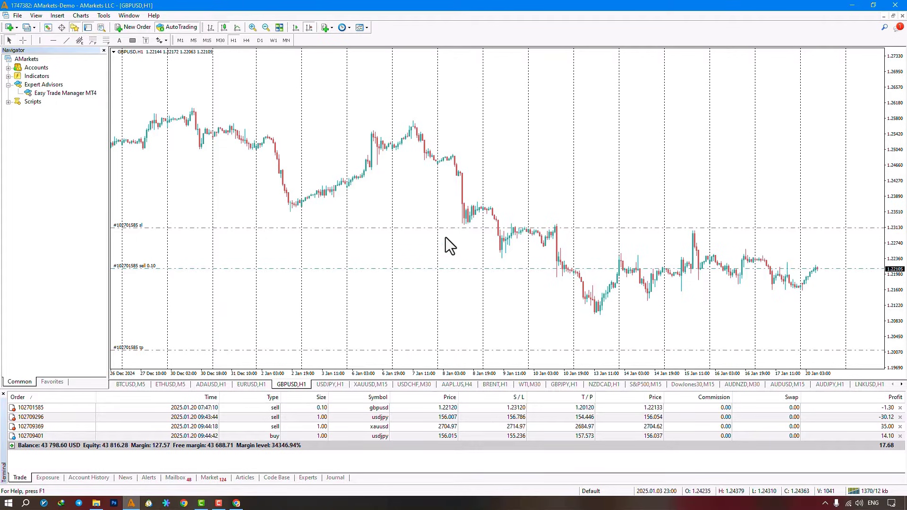
- Attach Easy Trade Manager MT4 to the GBPUSD chart and move its panel toward the centre
left_click_drag(91, 95, 258, 176)
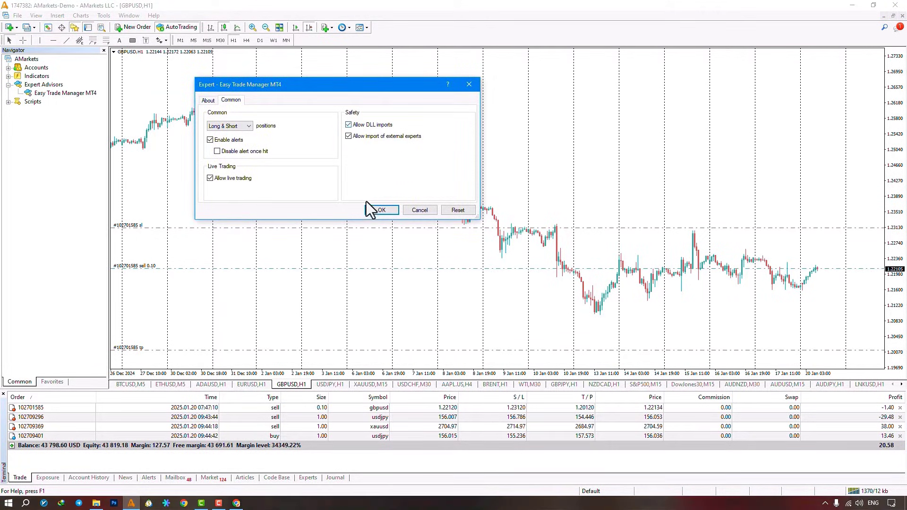
left_click(370, 209)
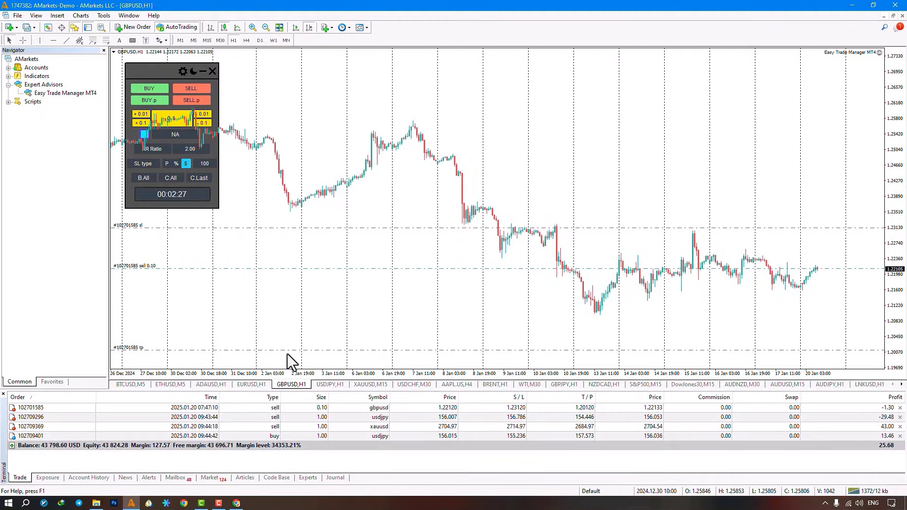
left_click_drag(169, 75, 441, 60)
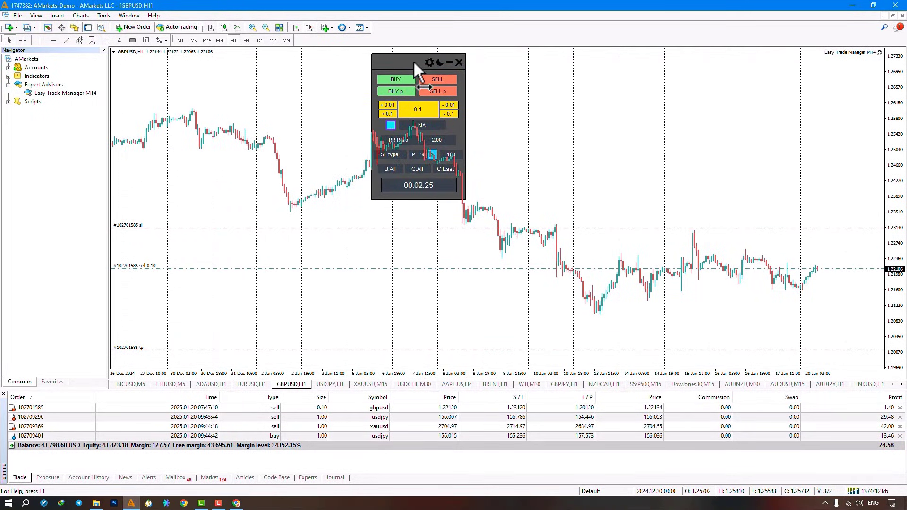
- In the panel settings, enable partial closing, show SL/TP for all trades, and make them virtual
left_click(430, 61)
left_click(550, 108)
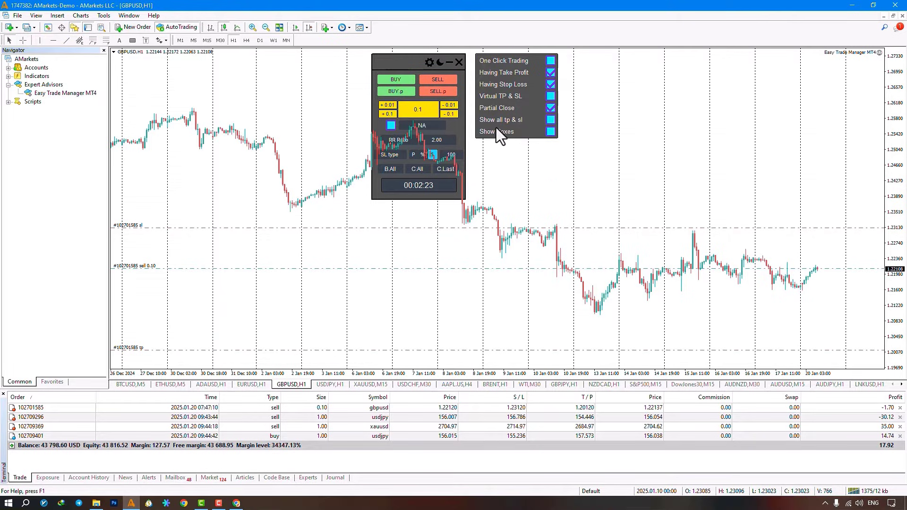
left_click(550, 120)
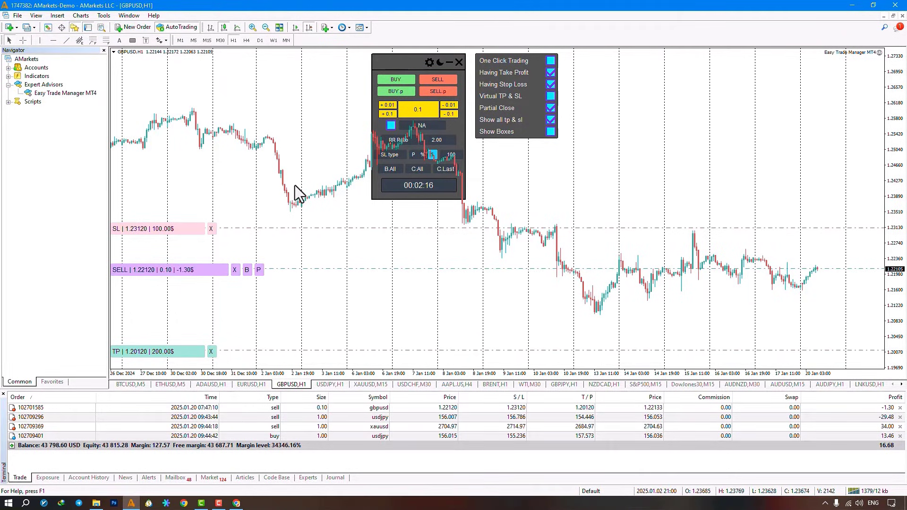
left_click(549, 94)
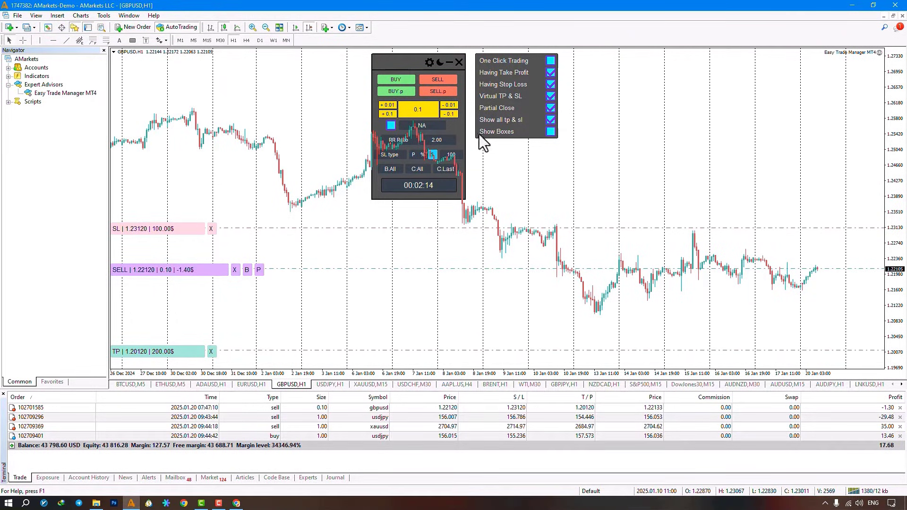
- Move the sell's stop loss to 1.23510 and take profit to 1.20203, and tick Show Boxes
left_click_drag(329, 228, 338, 212)
mouse_move(304, 350)
left_mouse_down()
mouse_move(312, 364)
mouse_move(306, 340)
mouse_move(307, 353)
left_mouse_up()
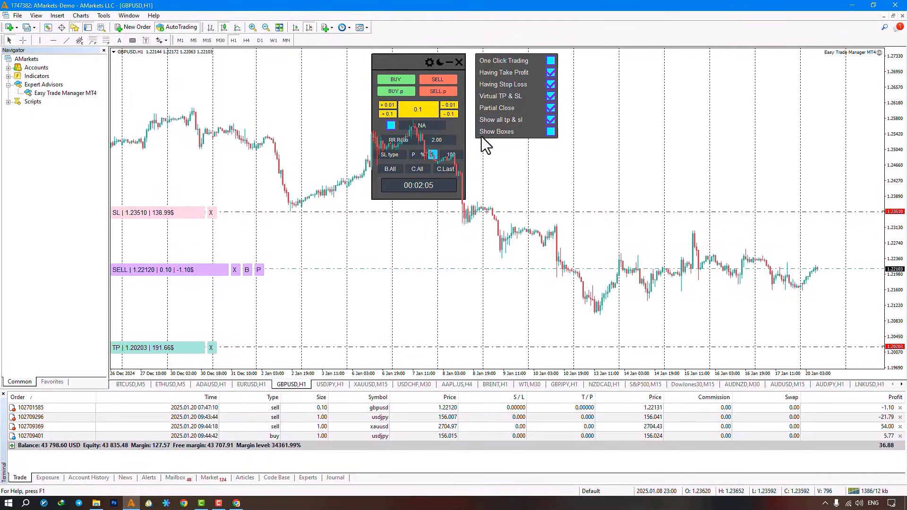
left_click(551, 131)
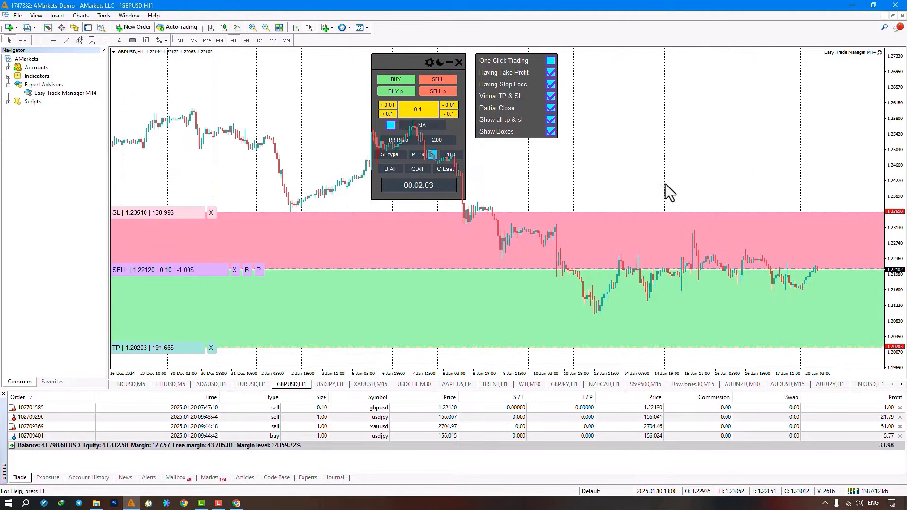
- Read a price with the crosshair, untick Show Boxes, close the settings, and go to EURUSD H1
middle_click(219, 270)
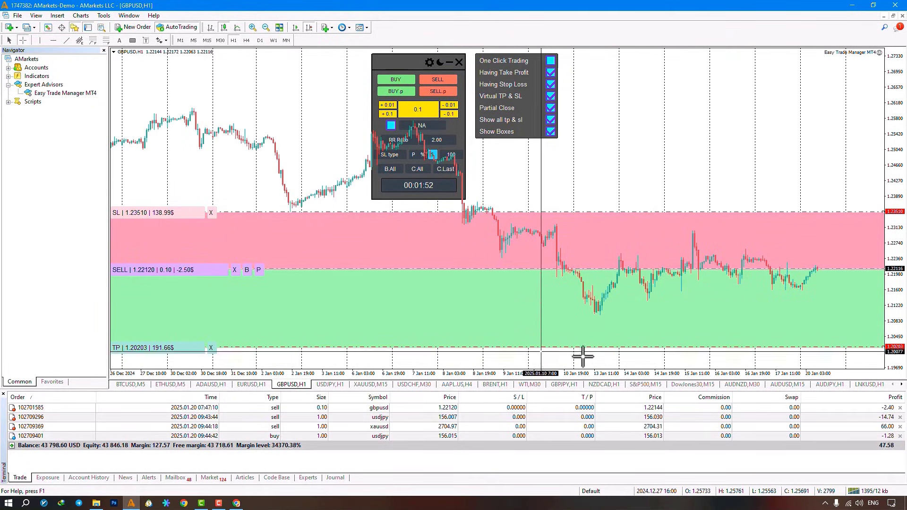
left_click(868, 308)
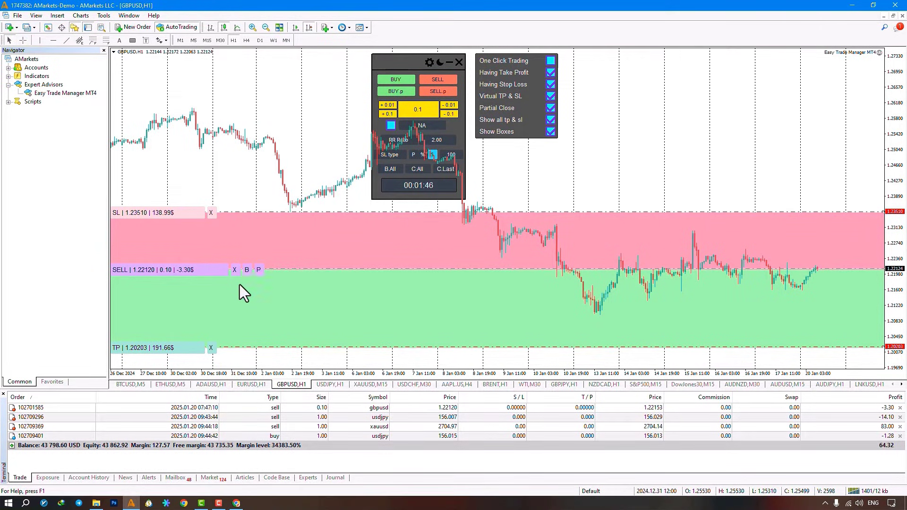
left_click(551, 132)
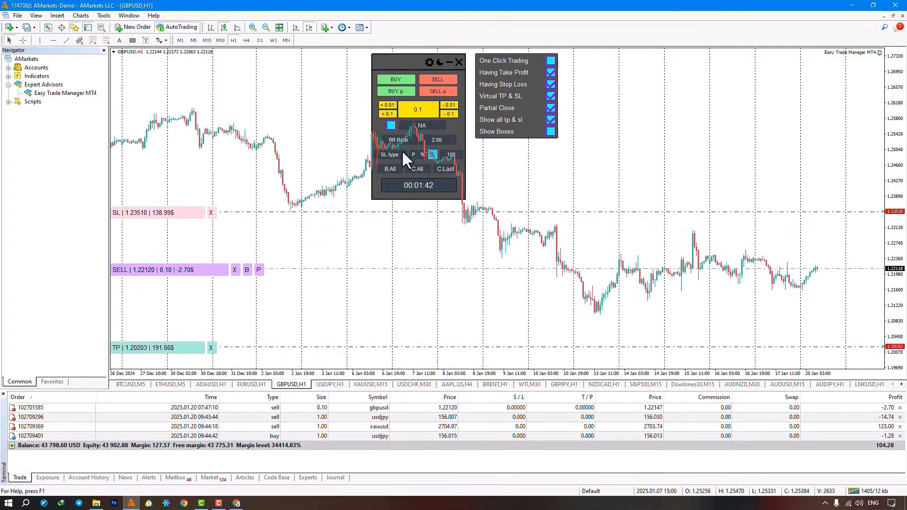
left_click(427, 62)
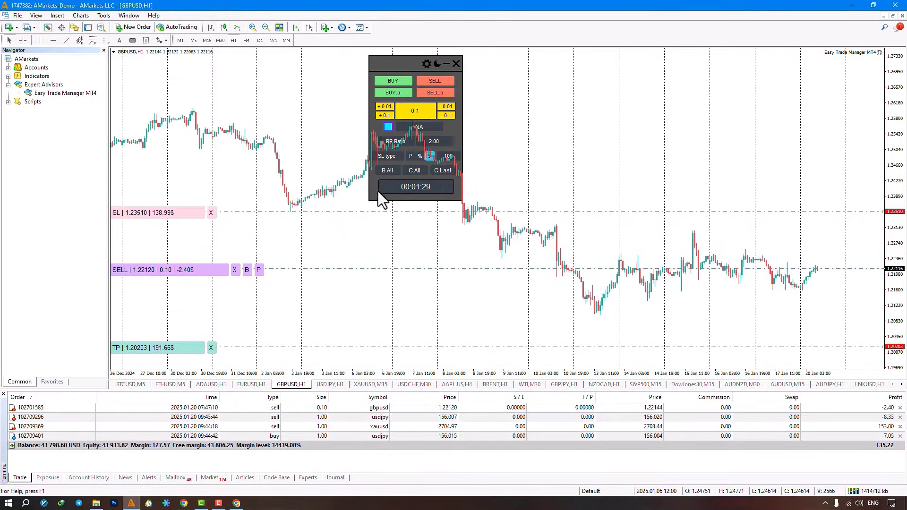
left_click(252, 384)
- Open a 0.10-lot EURUSD market buy and read its levels with the crosshair
left_click(436, 57)
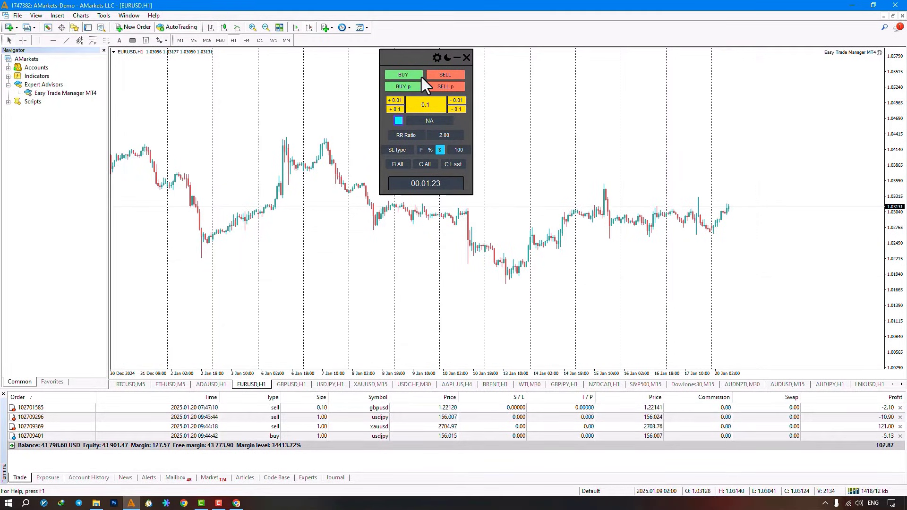
left_click(404, 74)
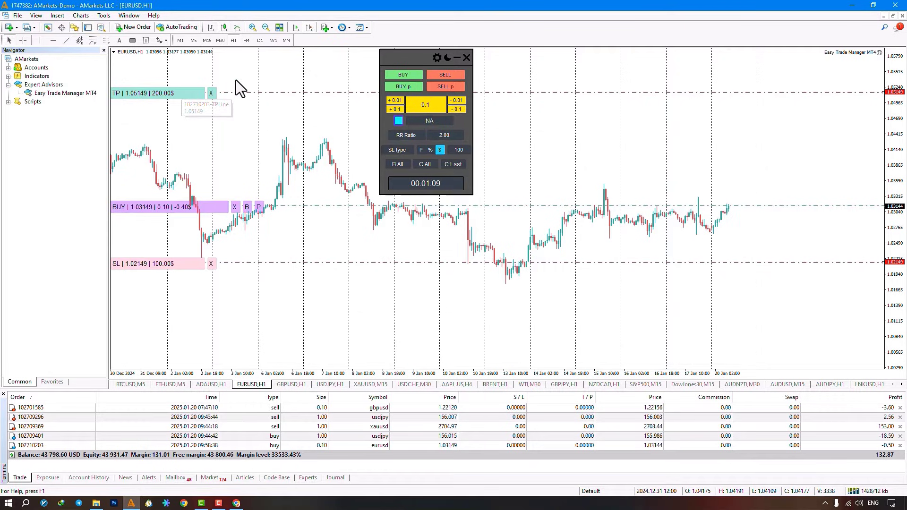
middle_click(112, 242)
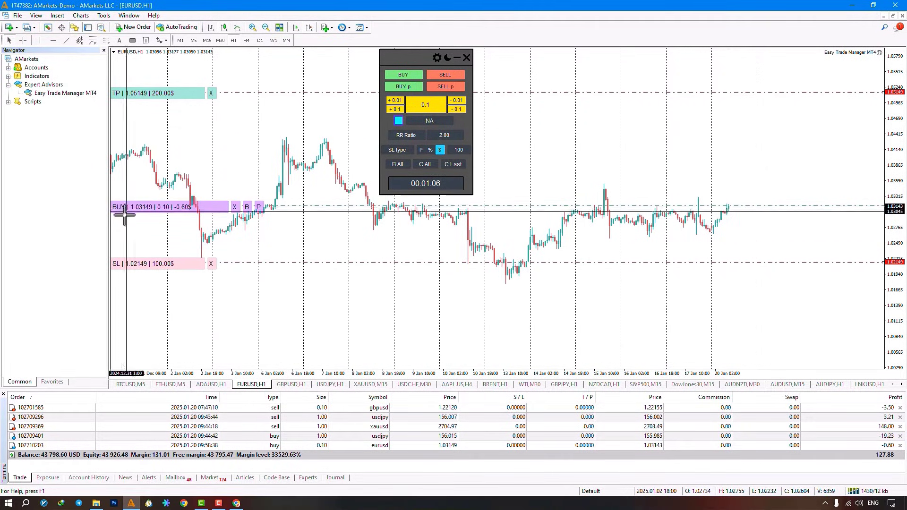
middle_click(111, 226)
middle_click(112, 226)
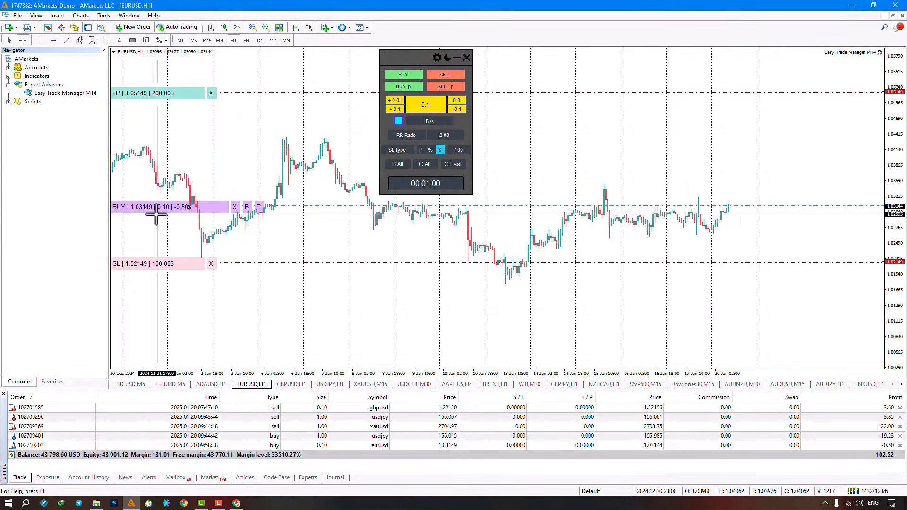
middle_click(185, 220)
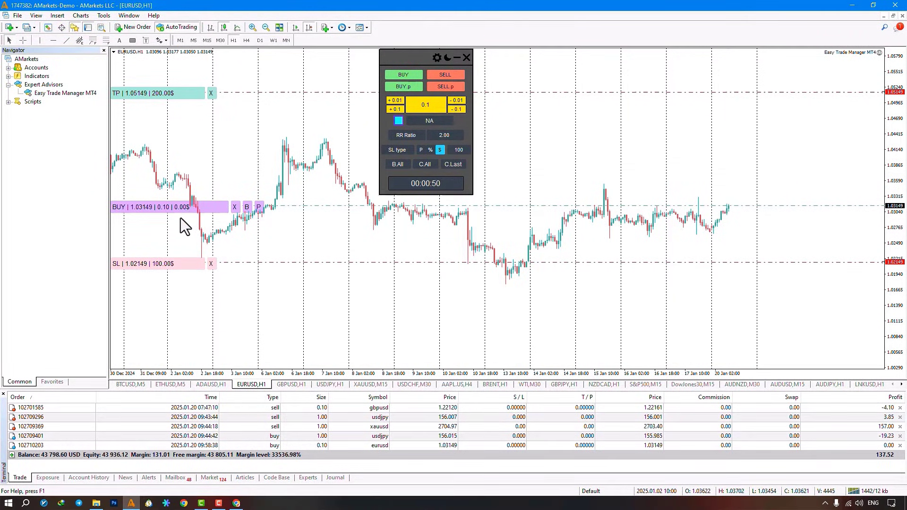
middle_click(179, 223)
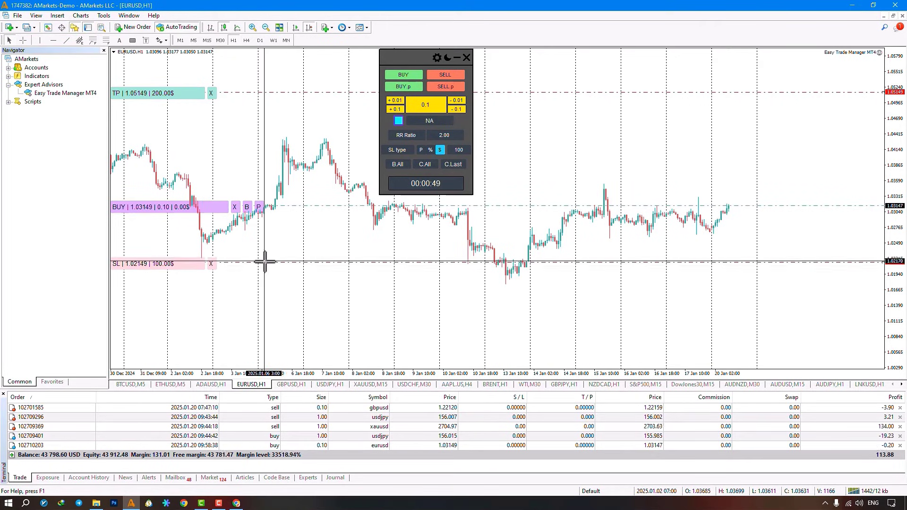
- Measure the distance from stop loss to entry with the crosshair, then close the buy
left_click(146, 266)
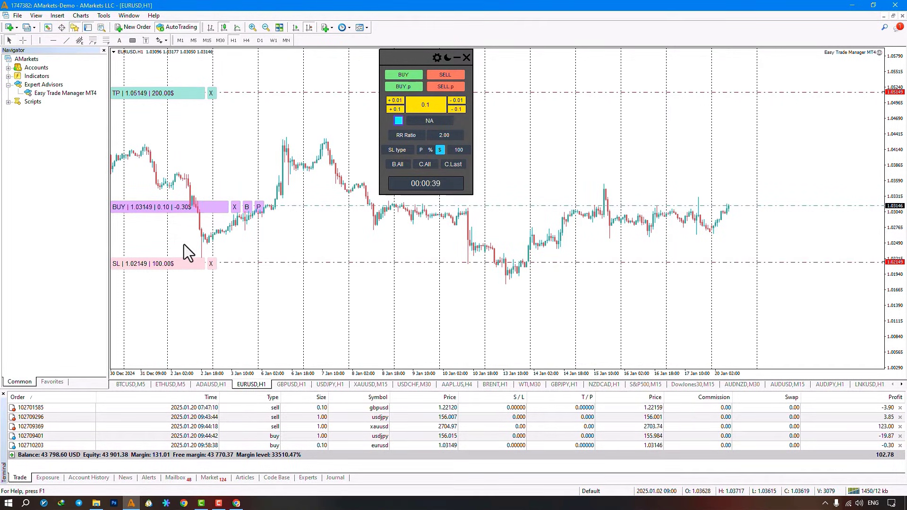
middle_click(187, 269)
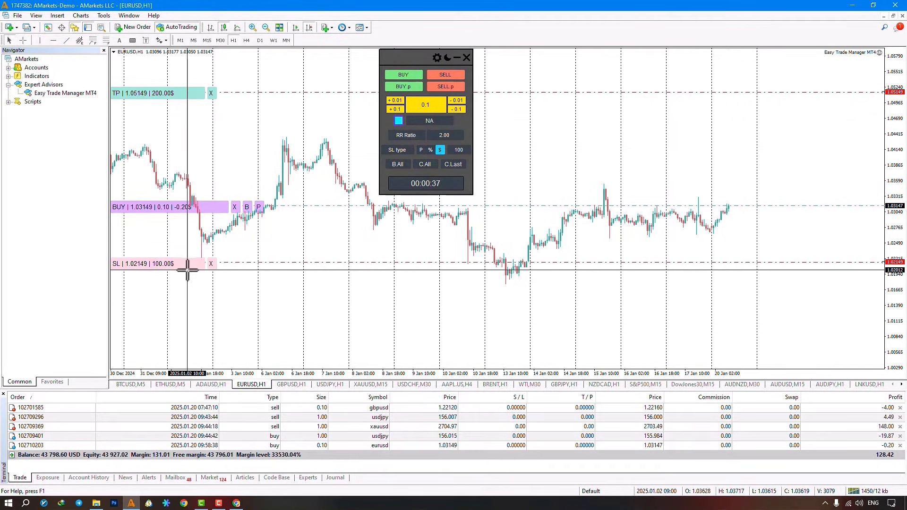
left_click(166, 257)
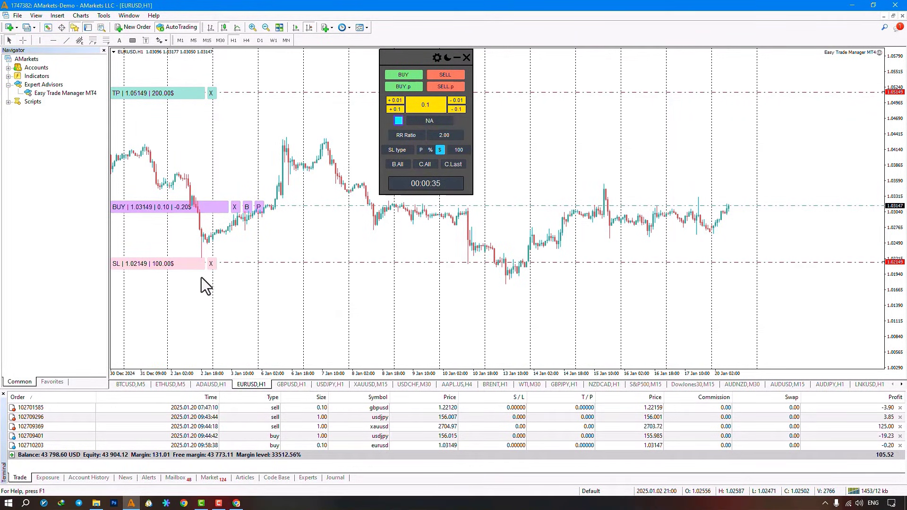
middle_click(197, 265)
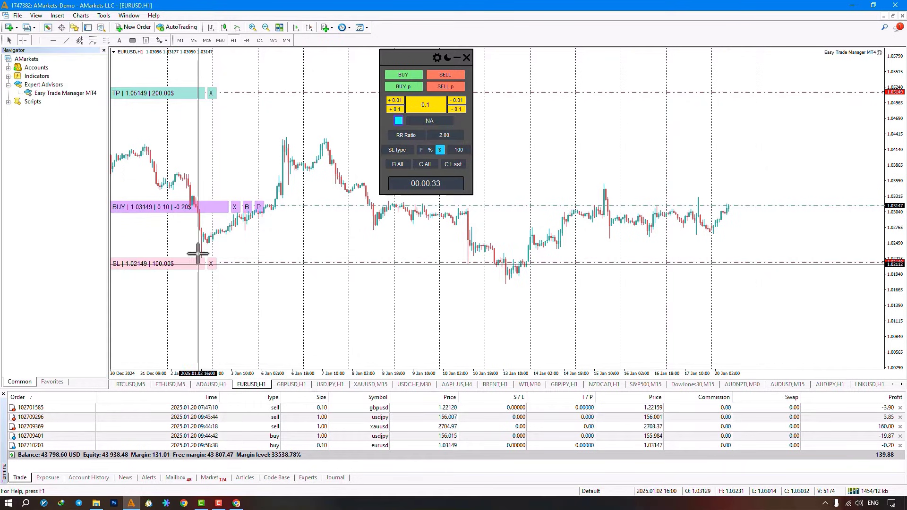
left_click(150, 102)
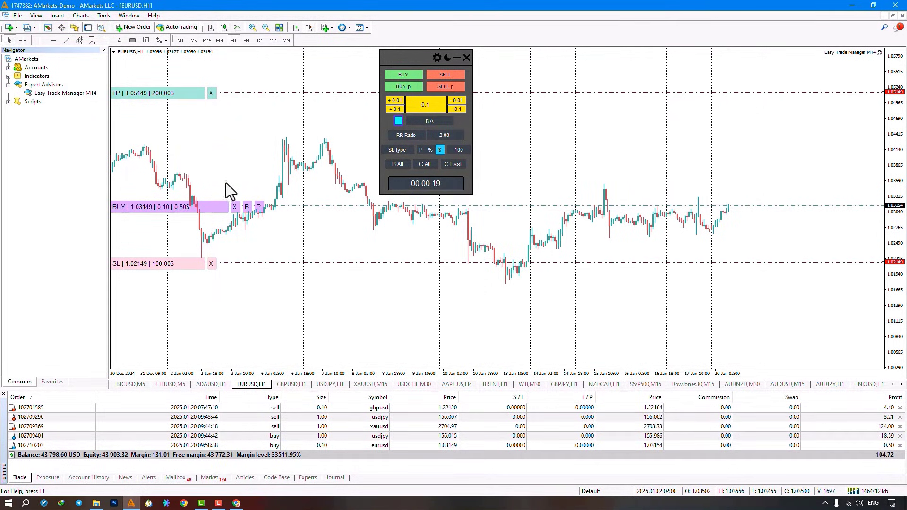
left_click(234, 206)
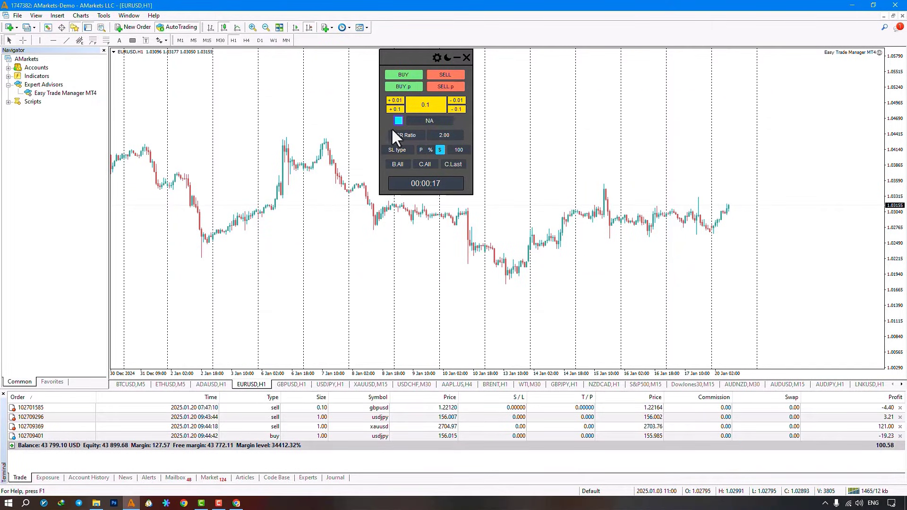
- Place a EURUSD buy stop at 1.03678, then delete it
left_click(402, 86)
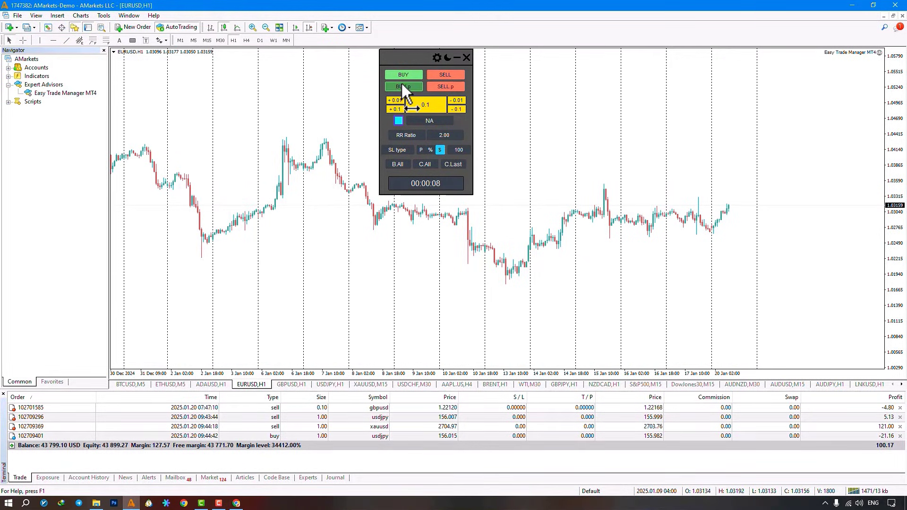
left_click(699, 176)
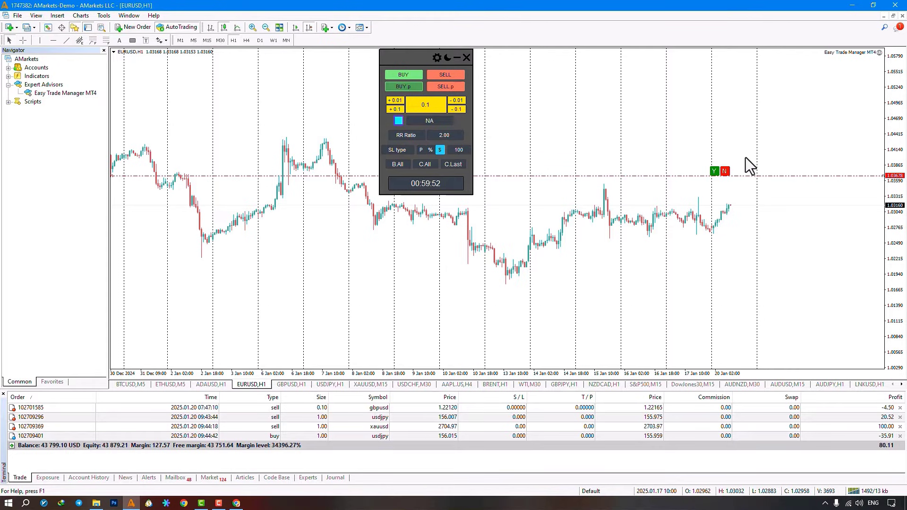
left_click(714, 171)
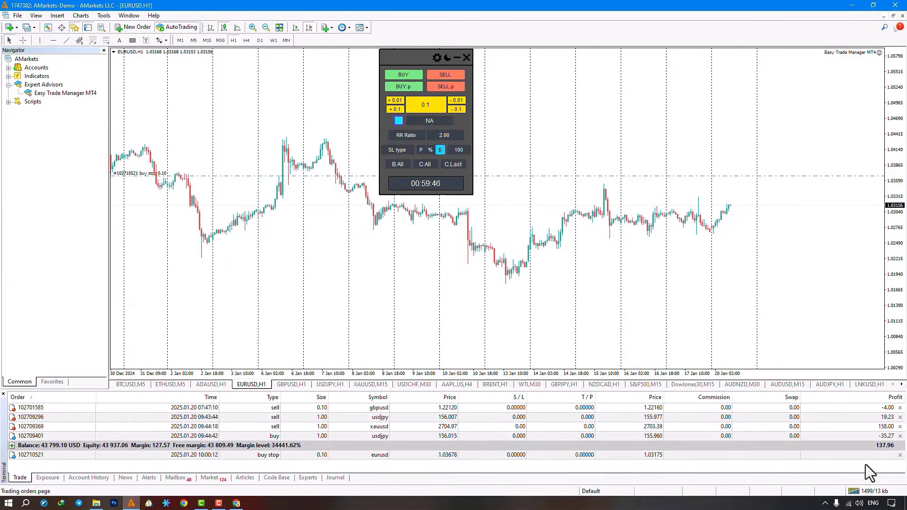
left_click(899, 455)
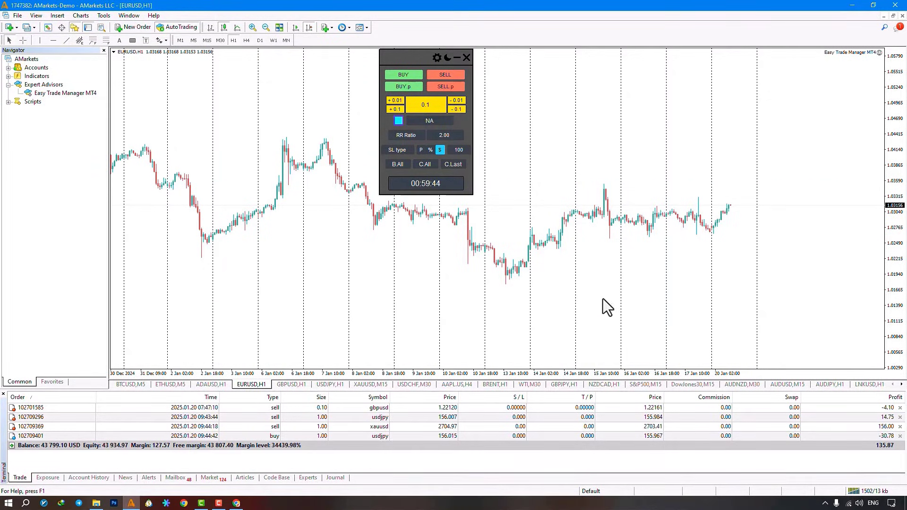
- Place and delete a buy limit at 1.02445, then begin another pending buy
left_click(409, 85)
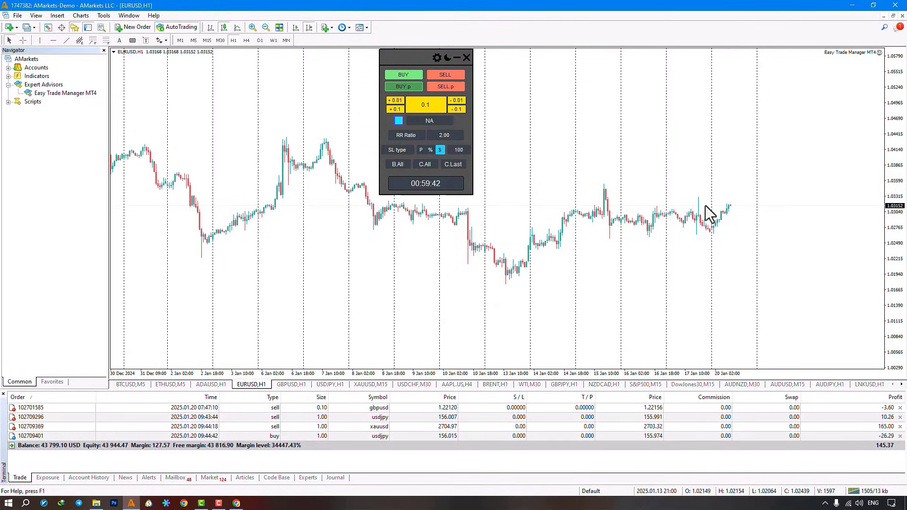
left_click(715, 245)
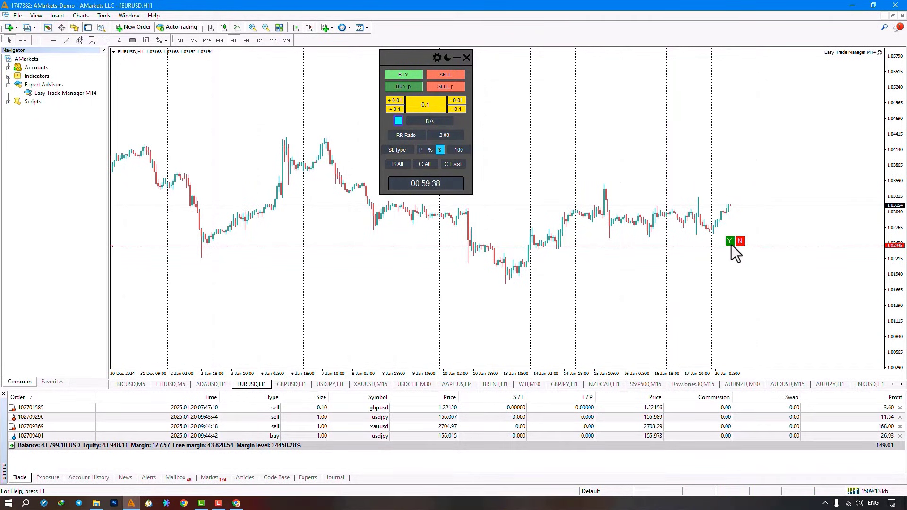
left_click(730, 242)
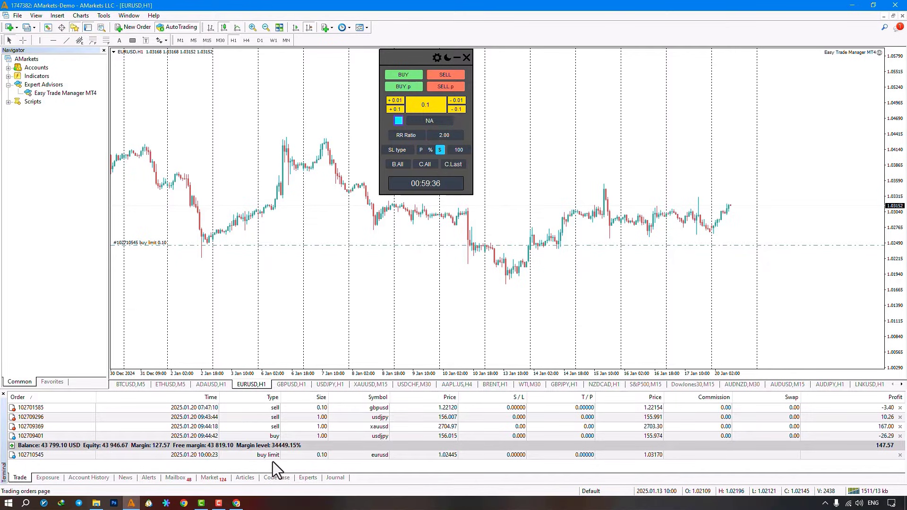
left_click(900, 455)
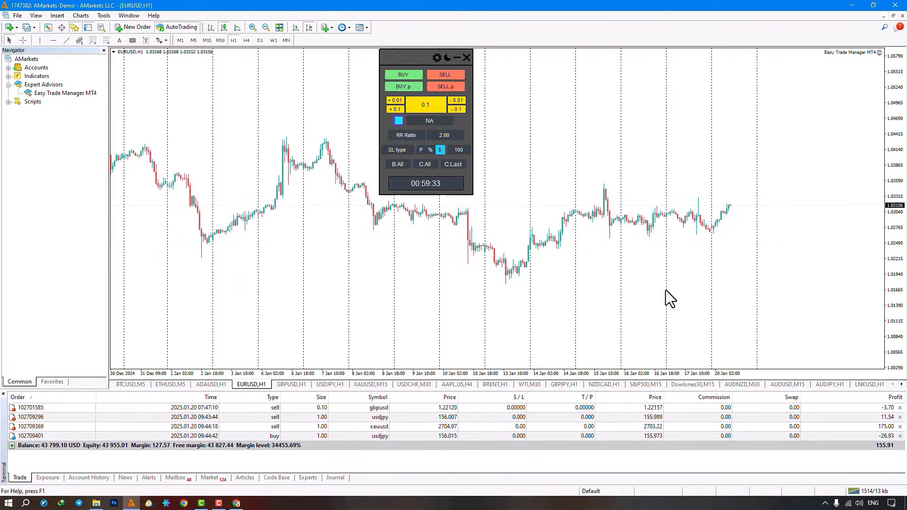
left_click(409, 87)
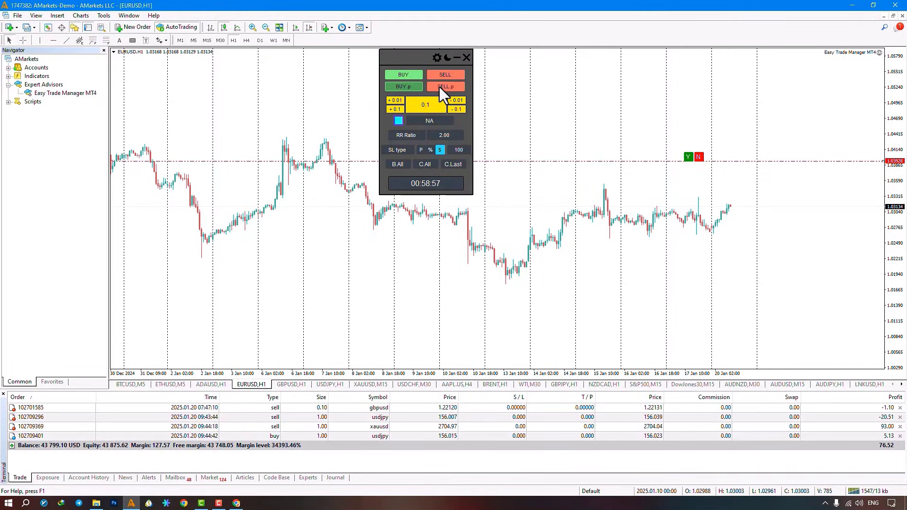
- Place a 0.10-lot buy stop at 1.03928 with TP 1.04462 and SL 1.03487, then delete it
left_click(658, 132)
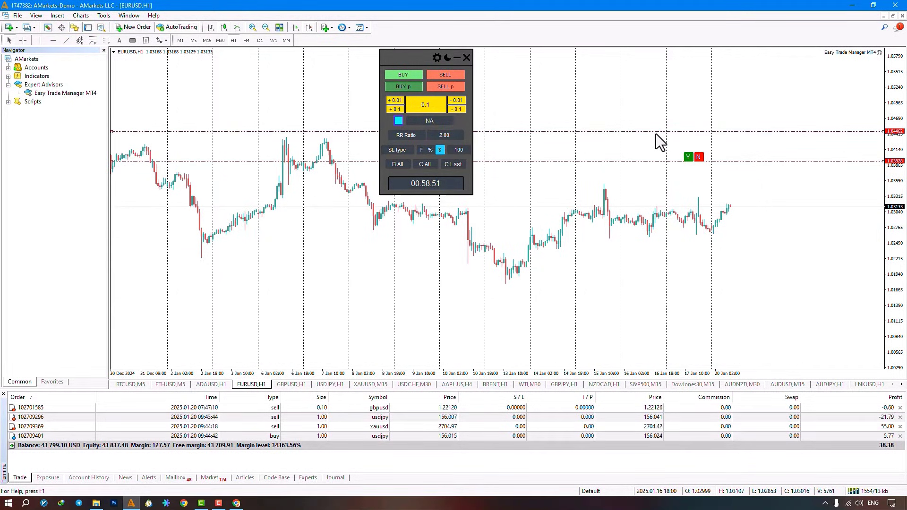
left_click(645, 187)
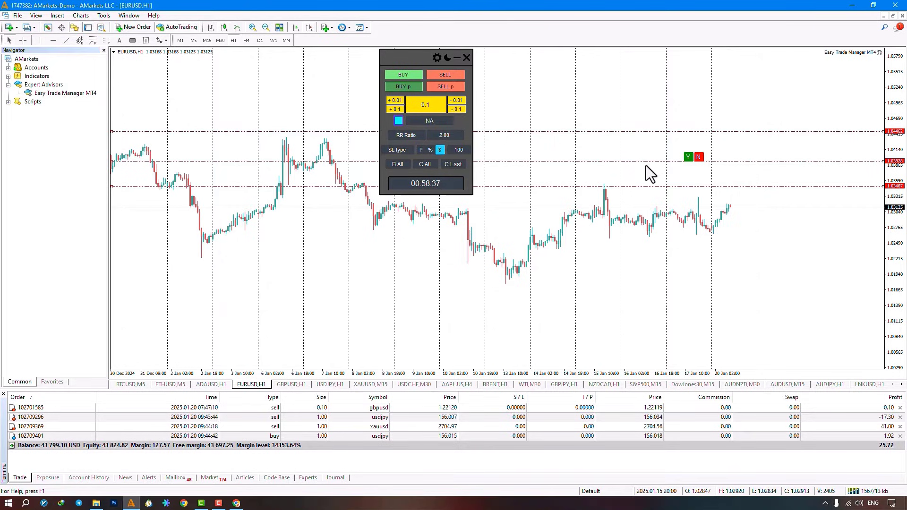
left_click(418, 89)
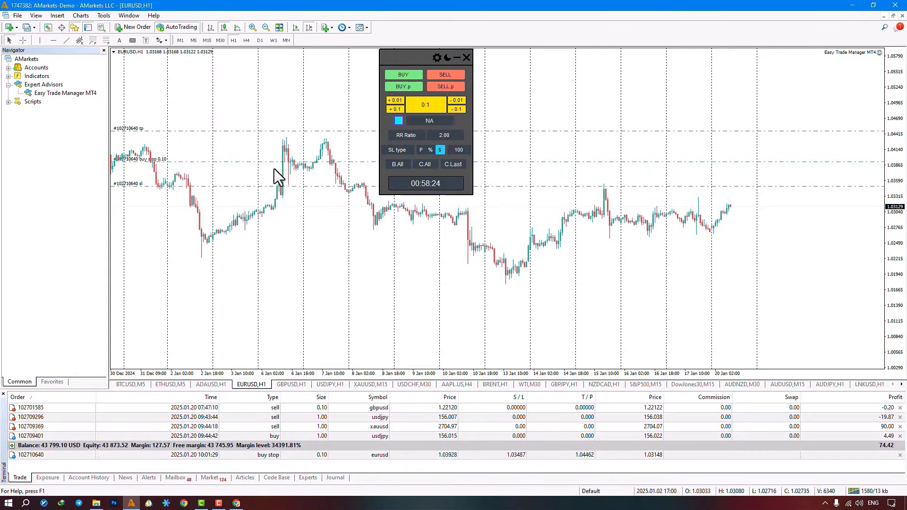
left_click(899, 456)
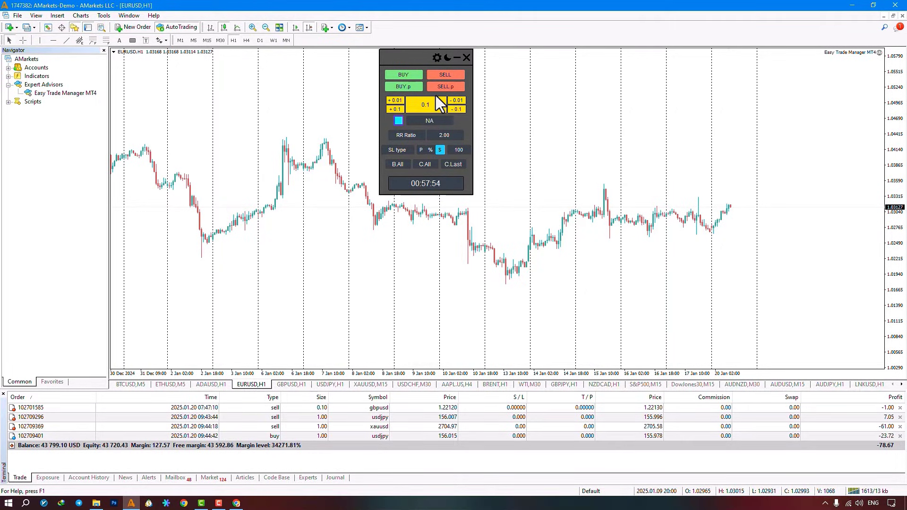
- Step the lot size up and down by 0.01 and 0.1, finishing at 0.10
triple_click(396, 101)
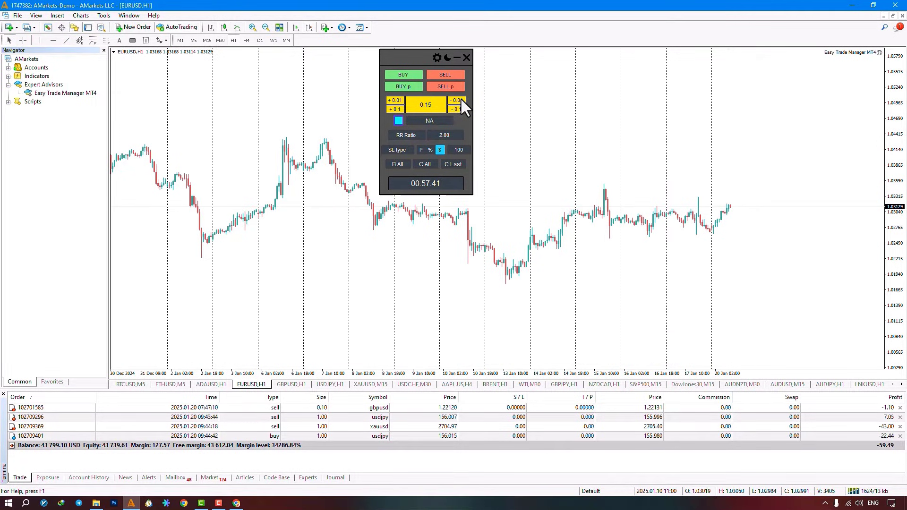
left_click(461, 100)
left_click(397, 118)
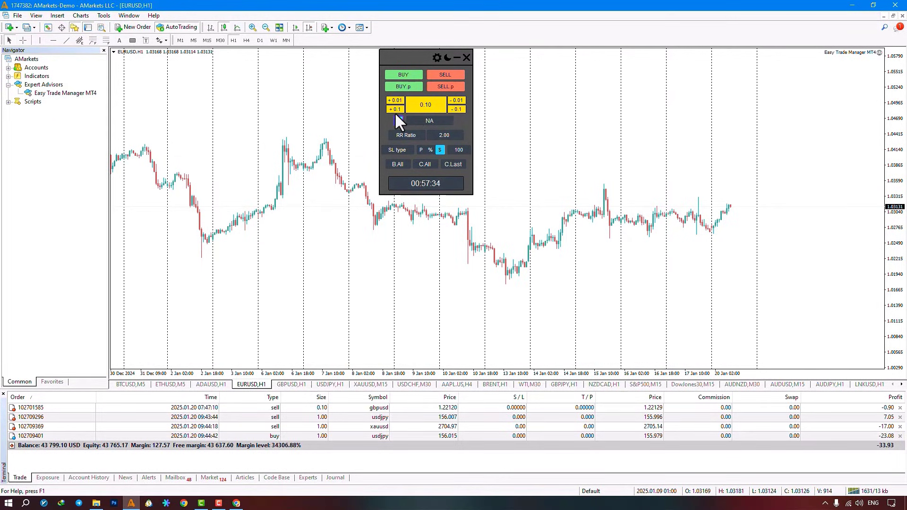
left_click(395, 110)
left_click(394, 111)
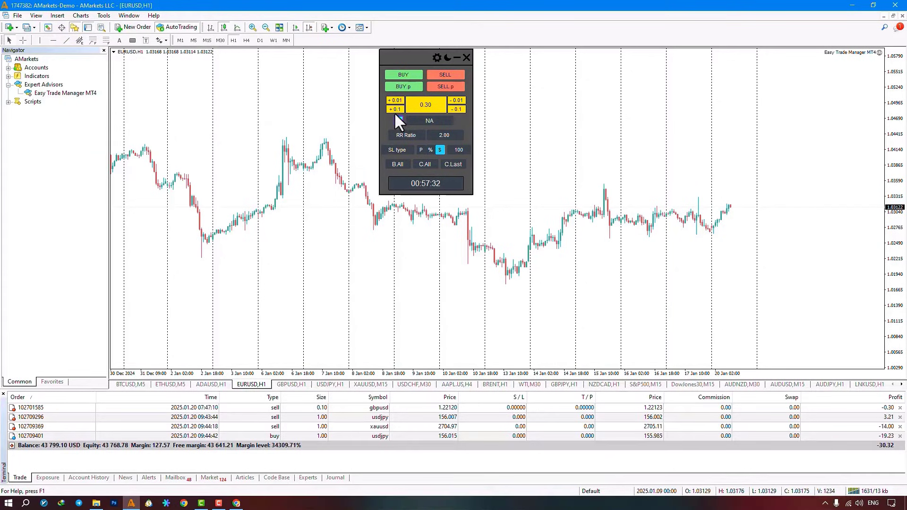
left_click(460, 111)
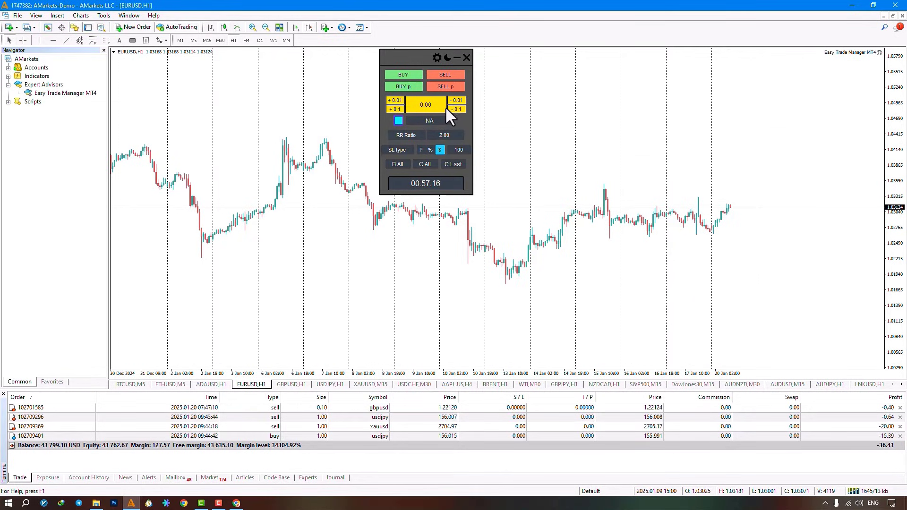
left_click(400, 110)
- Change the panel's RR Ratio to 4
left_click(446, 134)
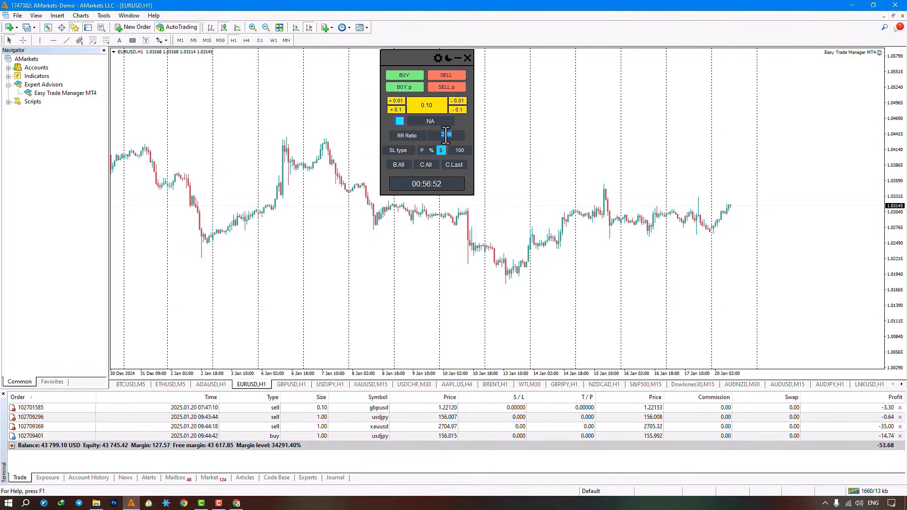
key("BackSpace")
type("4")
key("Return")
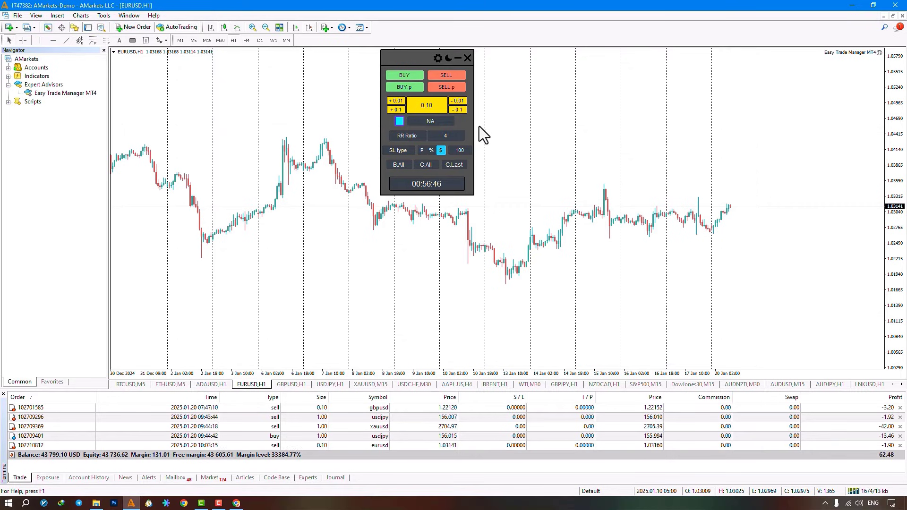
- Compress the price scale to view the take-profit line, then close the last EURUSD sell
left_click_drag(894, 156, 893, 192)
middle_click(486, 229)
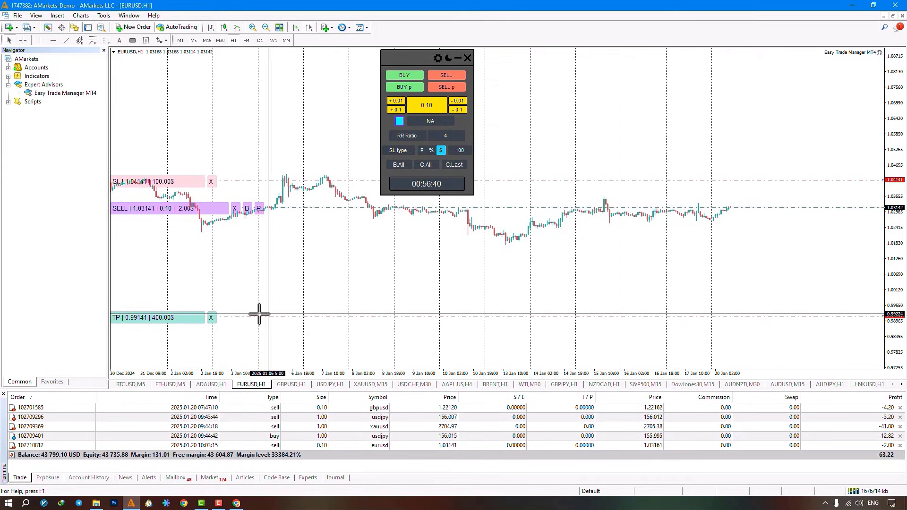
middle_click(167, 316)
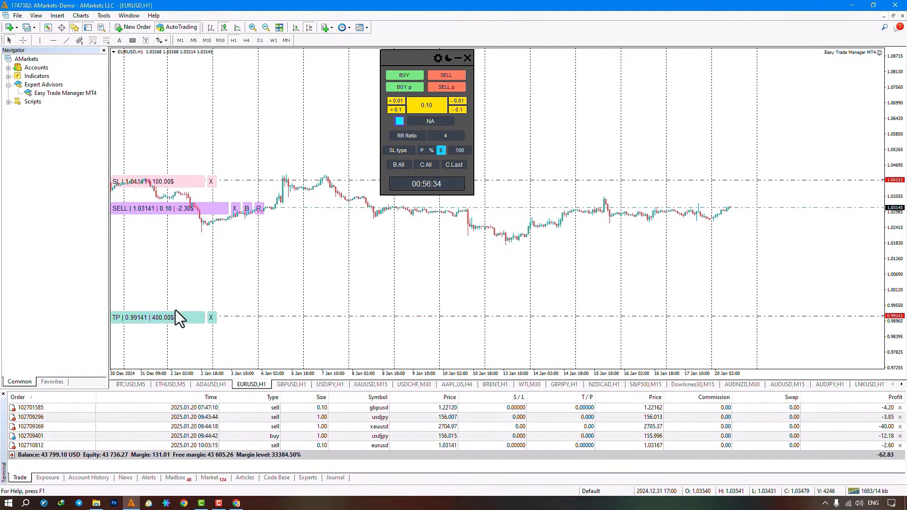
left_click(239, 210)
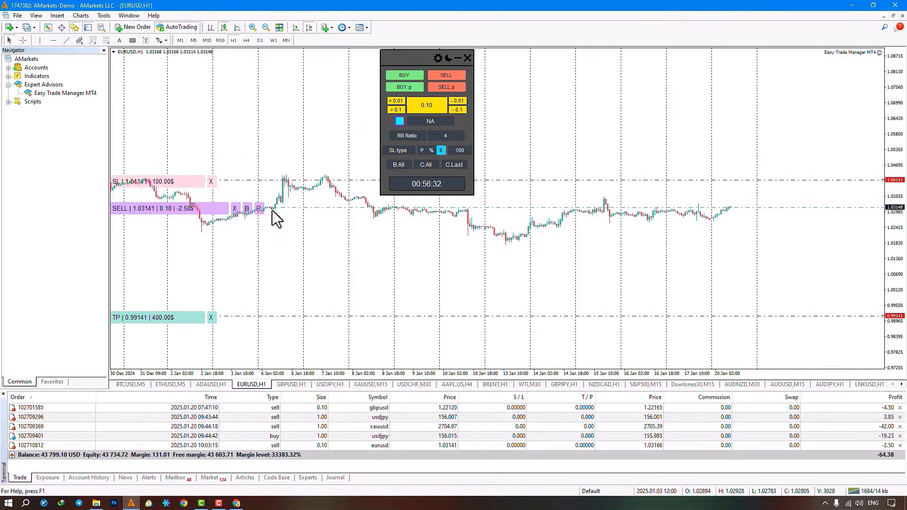
- Set RR Ratio to 3 and keep the dollar stop-loss amount at 100
left_click(450, 134)
type("3")
key("Return")
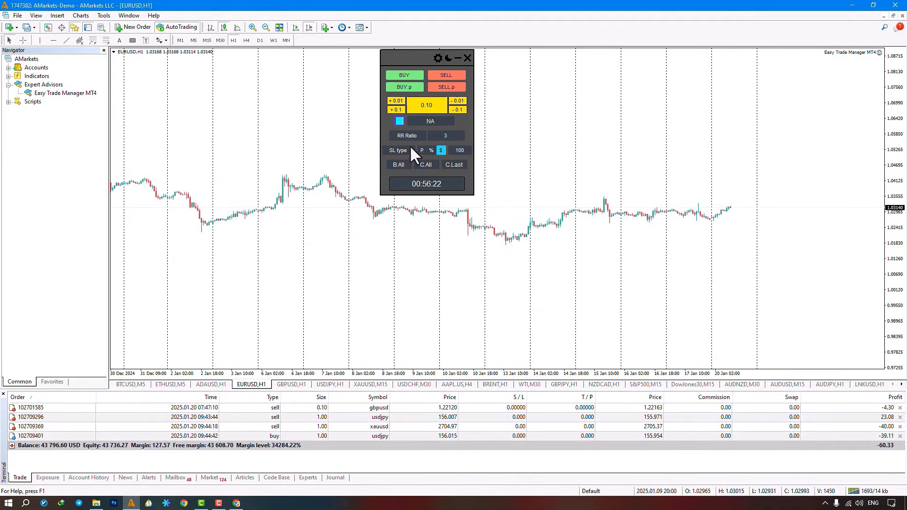
left_click(463, 150)
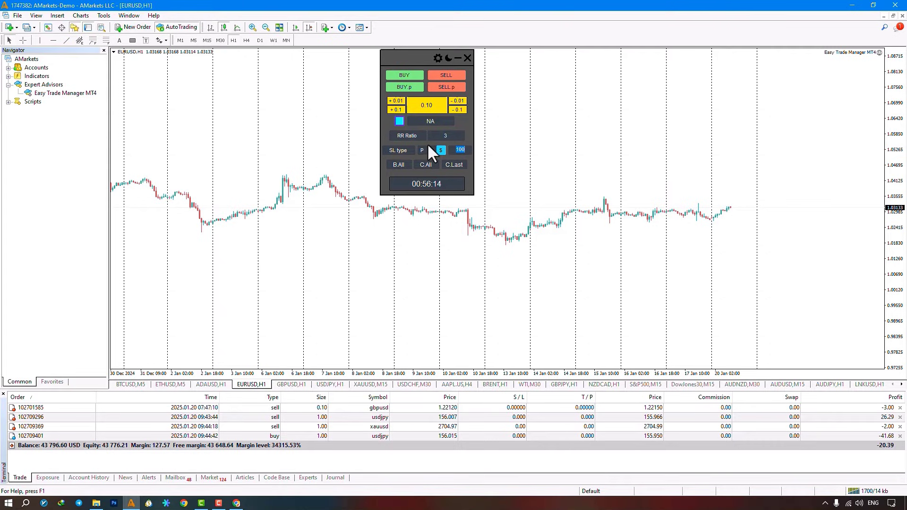
key("Return")
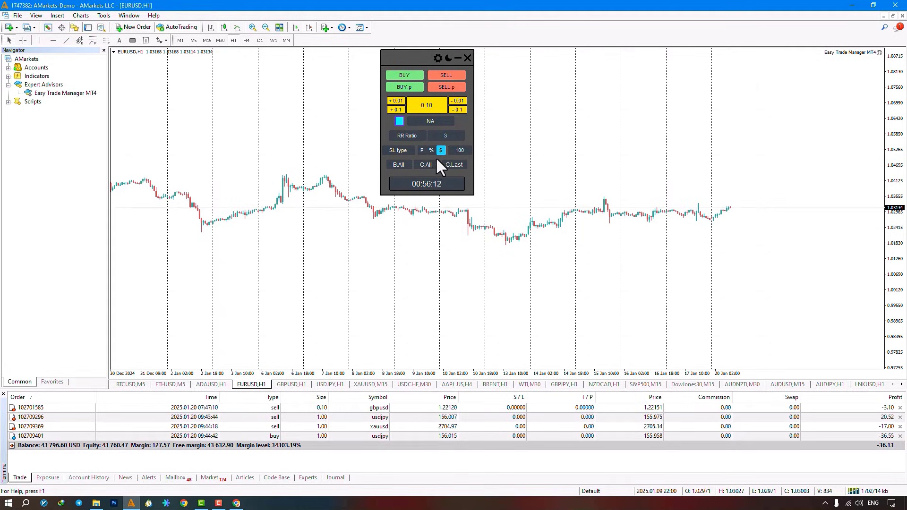
left_click(460, 149)
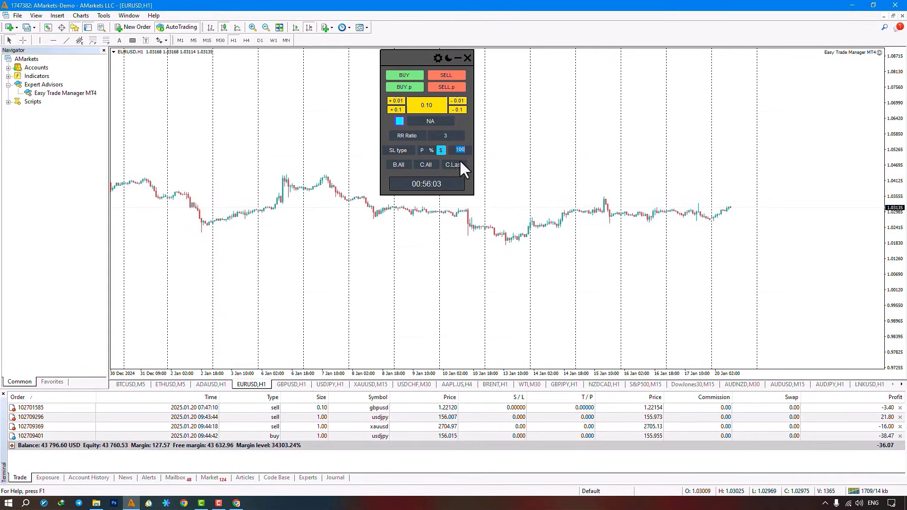
- Switch the stop distance to pips and enter 2000 pips
left_click(399, 121)
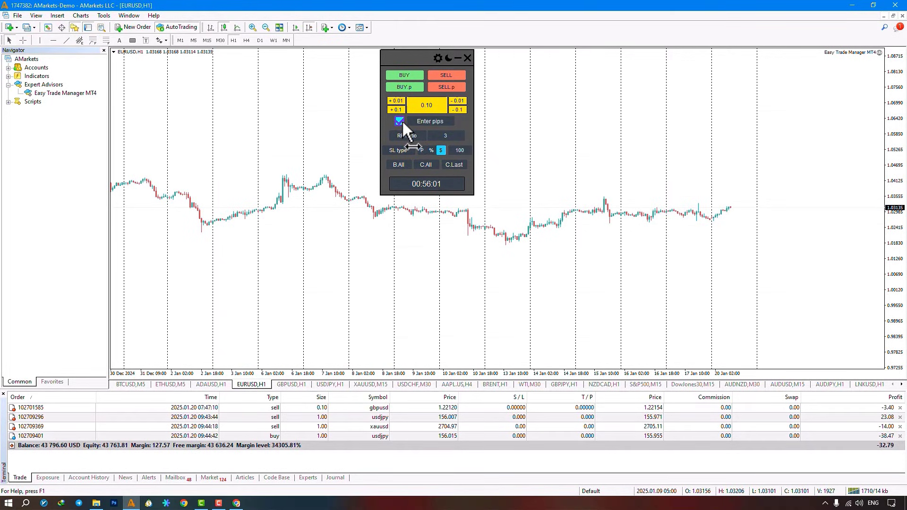
left_click(429, 121)
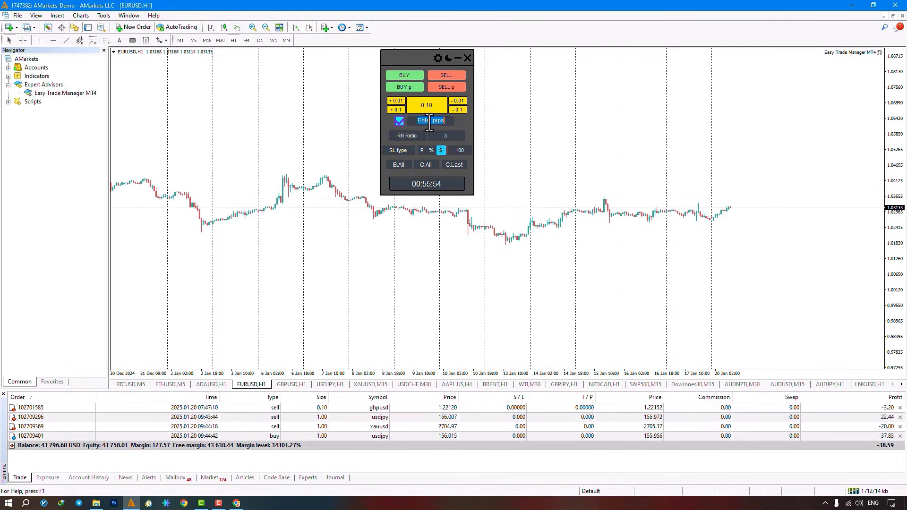
type("00")
left_click(460, 118)
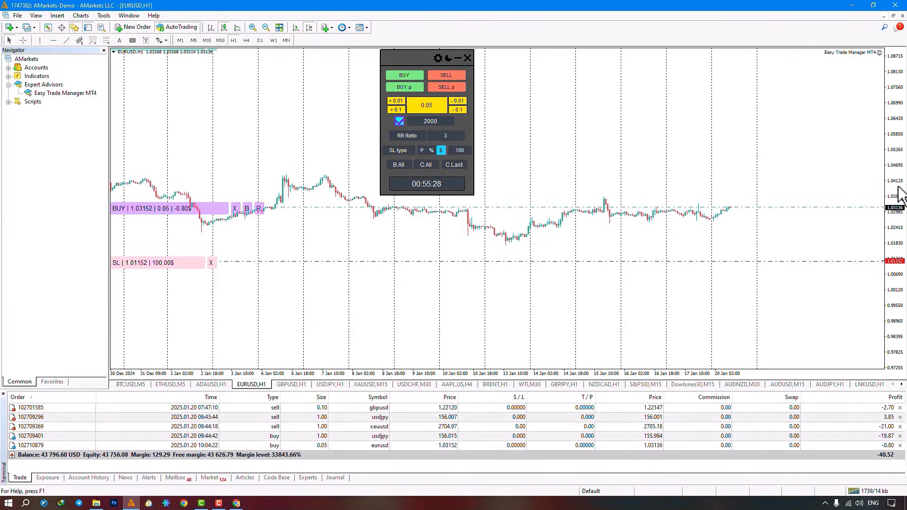
- Check the buy's take-profit line, close the buy, and change the SL type to percent
left_click(402, 150)
middle_click(263, 183)
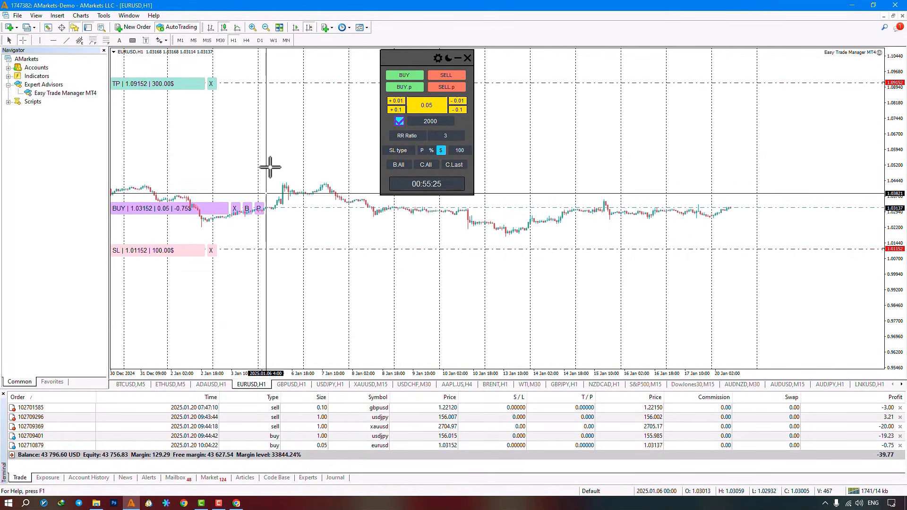
middle_click(236, 226)
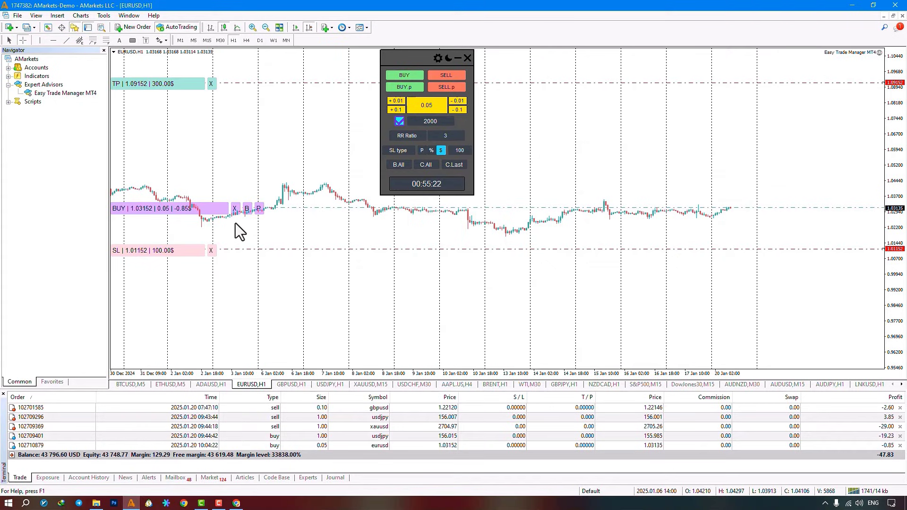
left_click(236, 211)
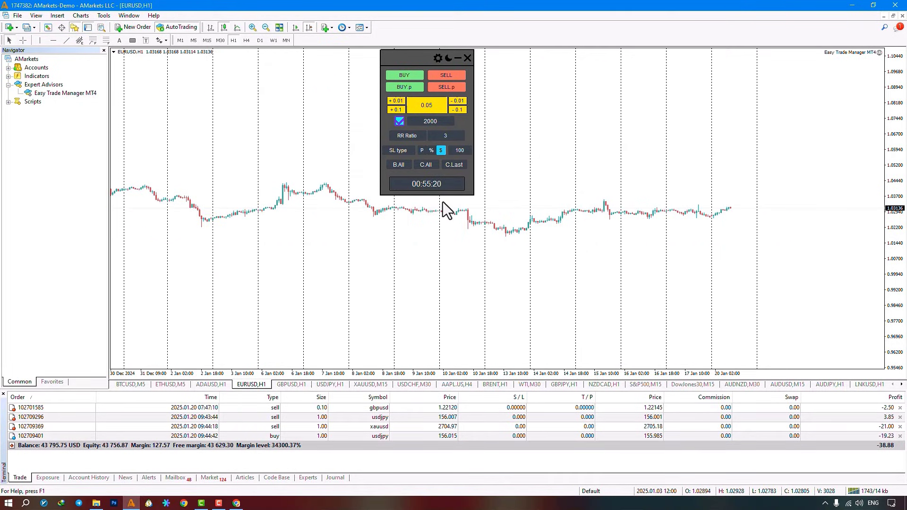
left_click(431, 150)
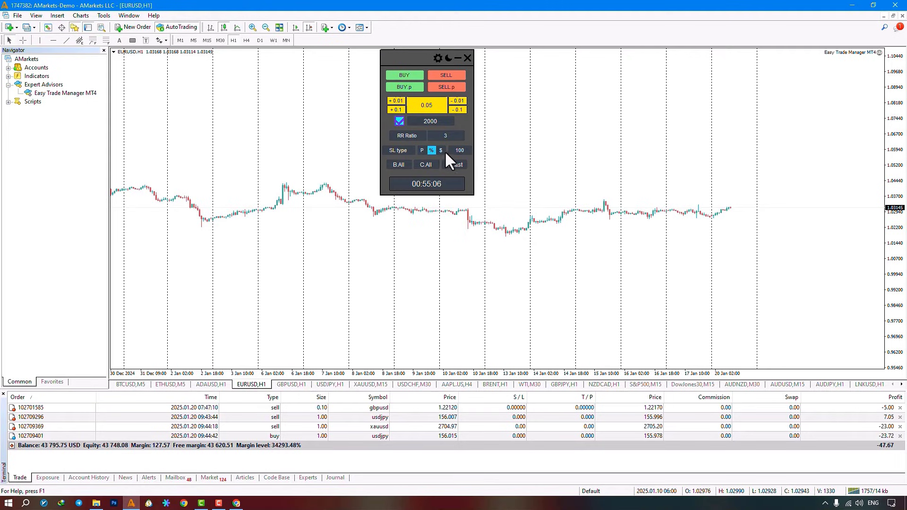
- Set SL type to points at 1000 and pips to 100, then open a 0.10-lot EURUSD sell
left_click(422, 149)
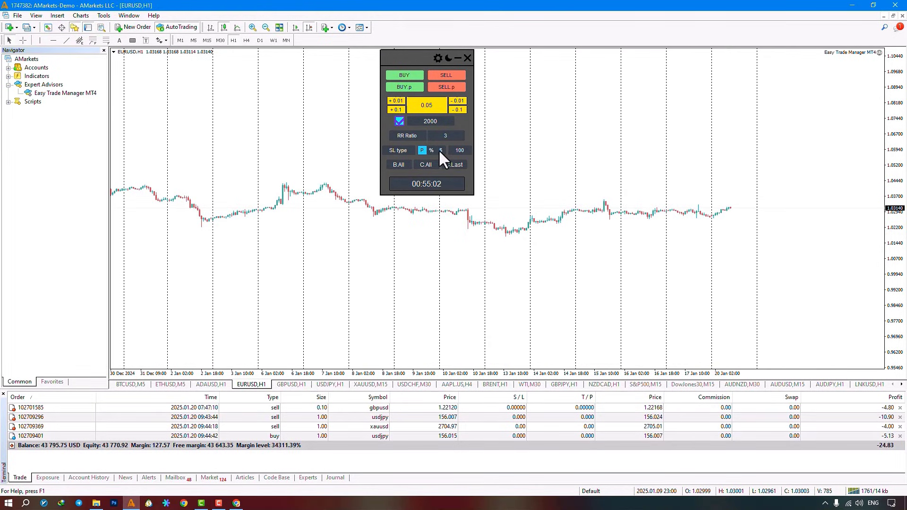
left_click(461, 149)
left_click(441, 116)
type("100")
key("Return")
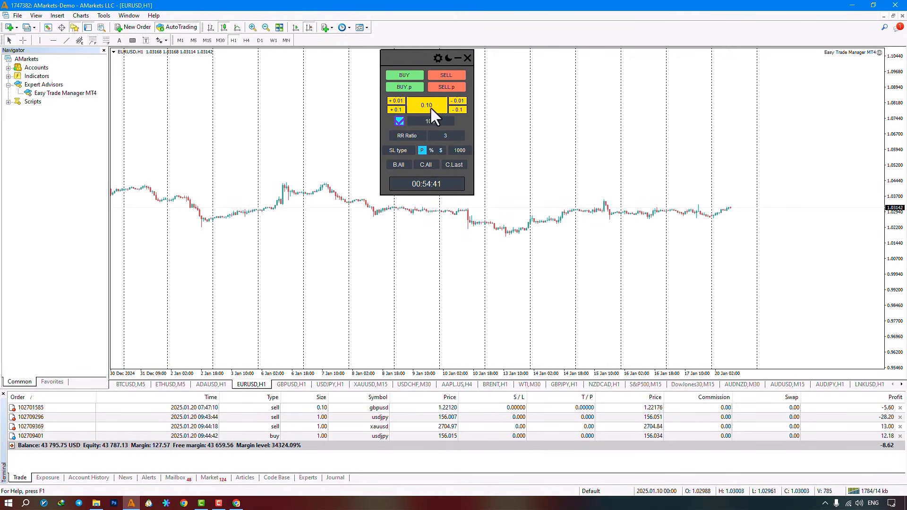
left_click(441, 73)
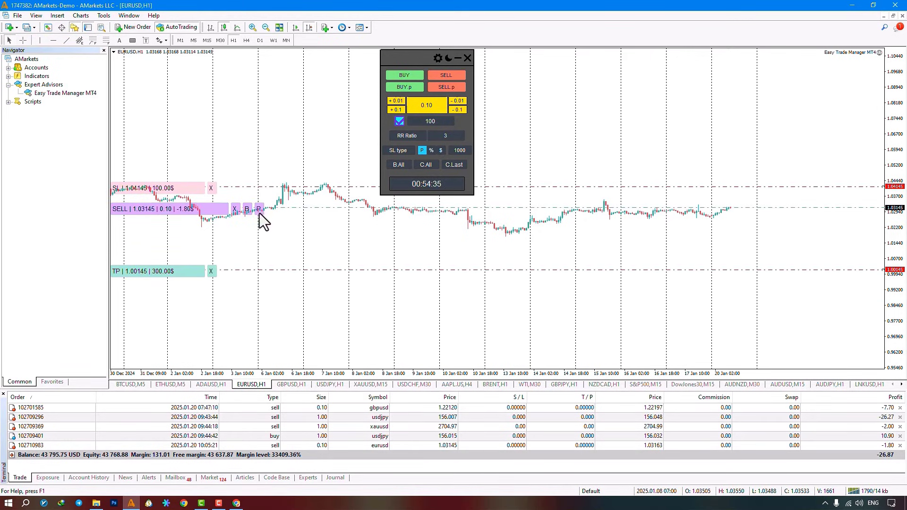
- Close the EURUSD sell, then open a 0.10-lot EURUSD buy with SL 1.02157 and TP 1.06157
left_click(236, 211)
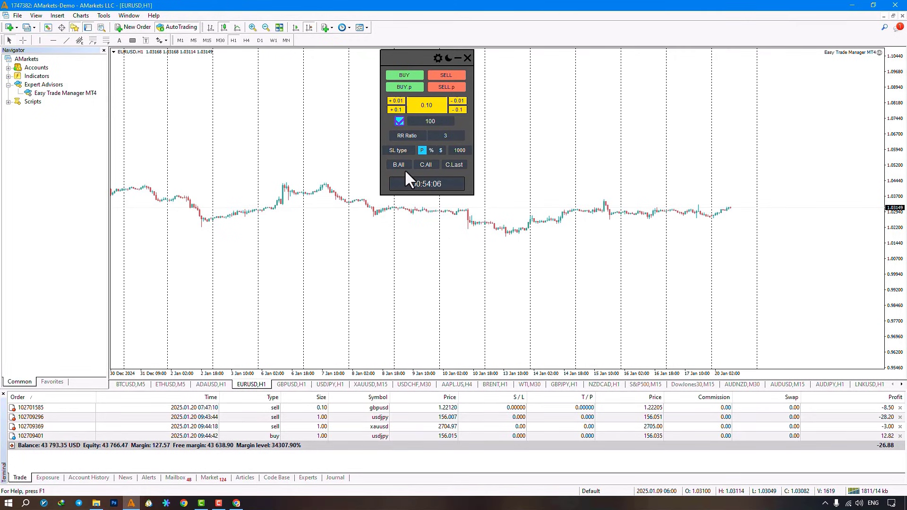
left_click(415, 73)
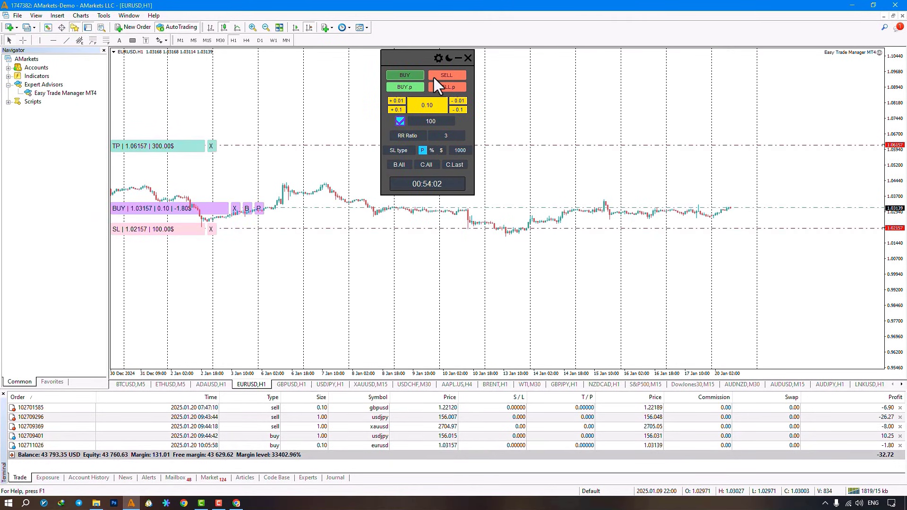
- Open three 0.10-lot EURUSD orders, then close them newest-first with C.Last
left_click(433, 76)
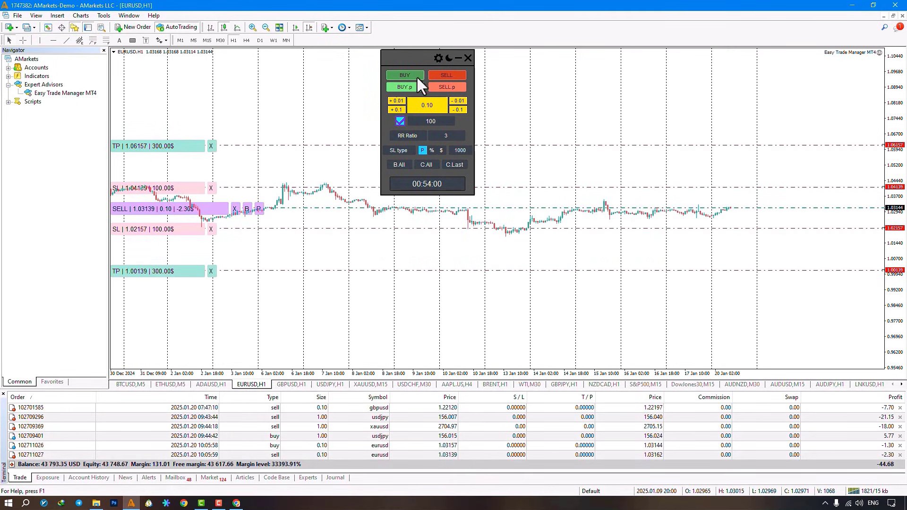
left_click(409, 73)
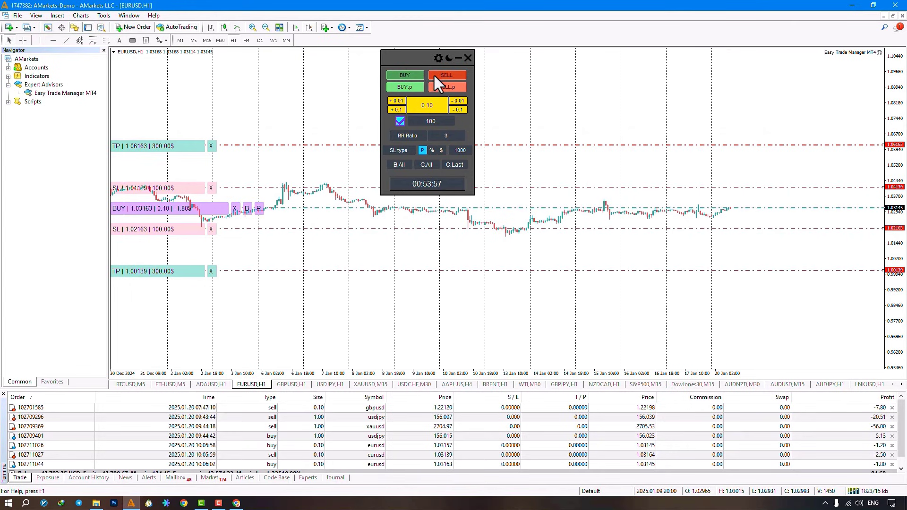
left_click(411, 74)
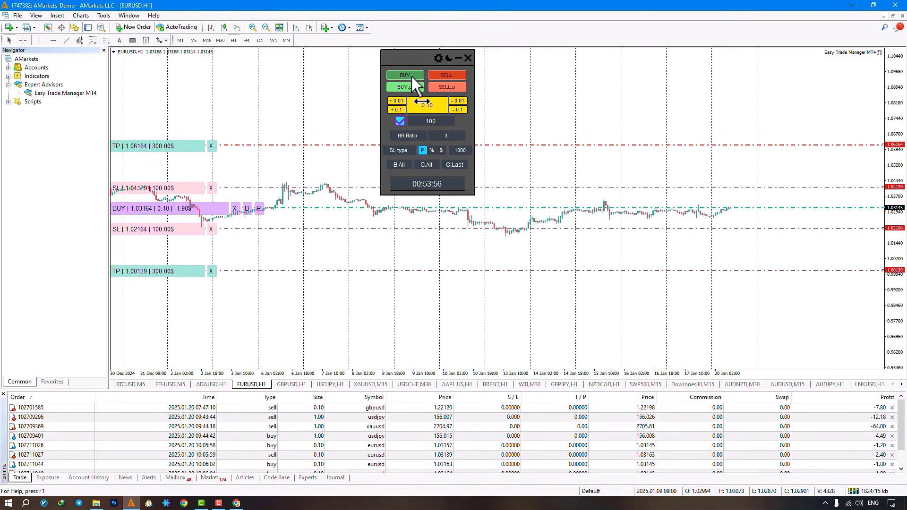
left_click(460, 163)
left_click(460, 164)
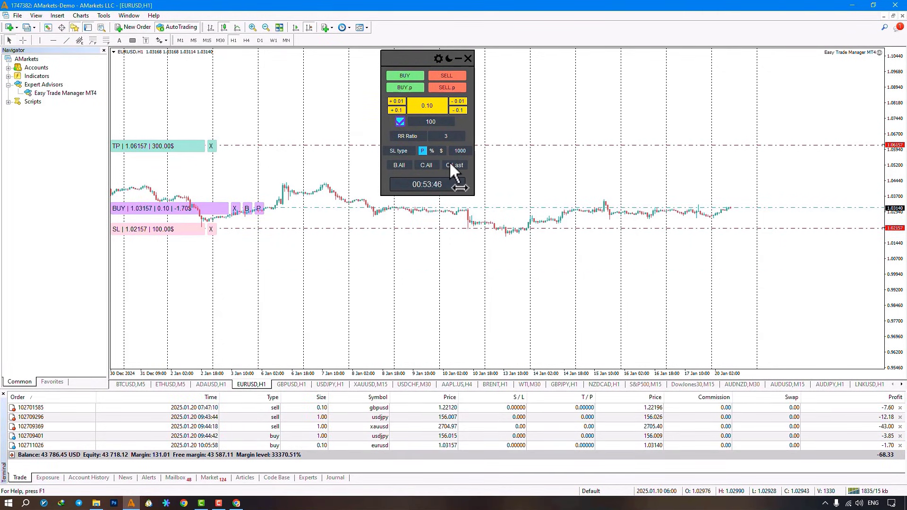
left_click(234, 208)
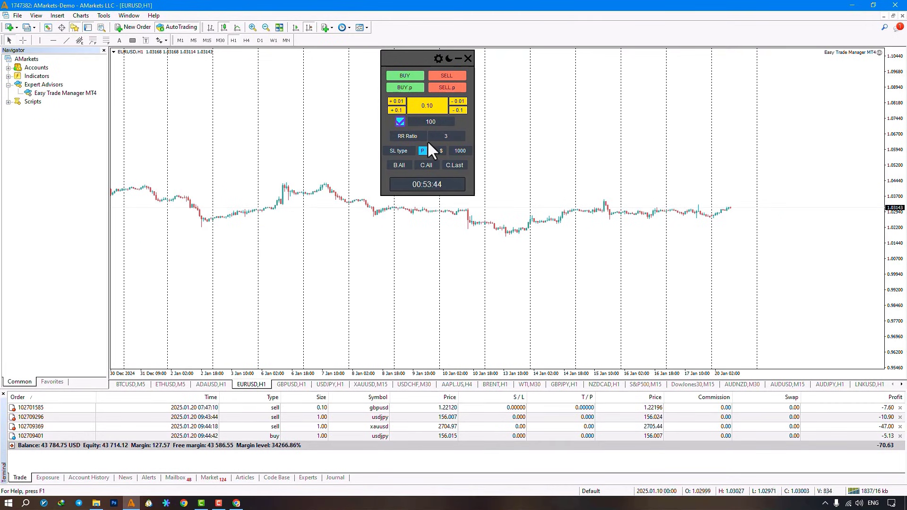
- Keep the lot size at 0.10 and place fresh EURUSD buy and sell orders
left_click(435, 101)
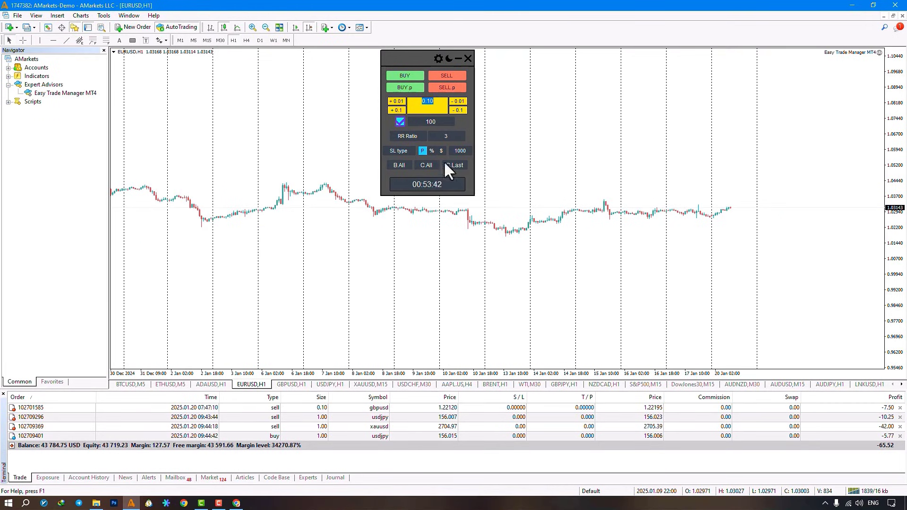
left_click(463, 123)
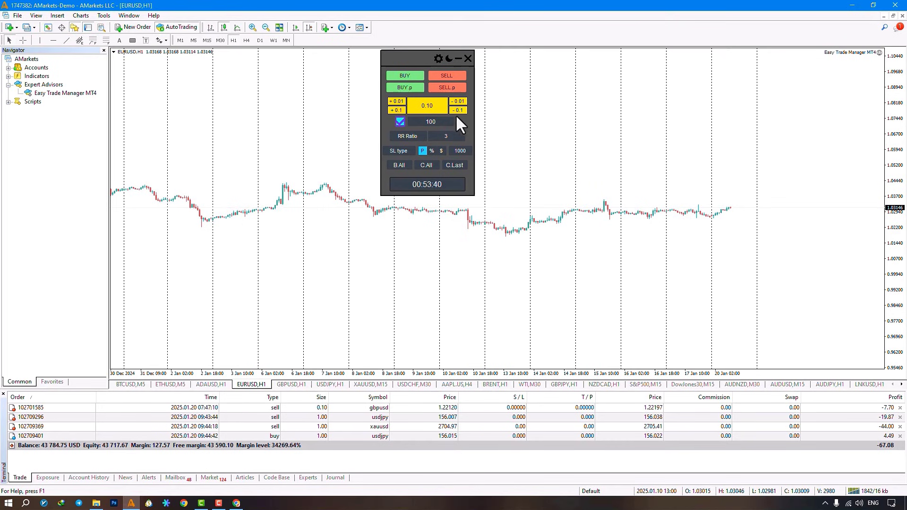
left_click(407, 74)
left_click(435, 75)
left_click(422, 75)
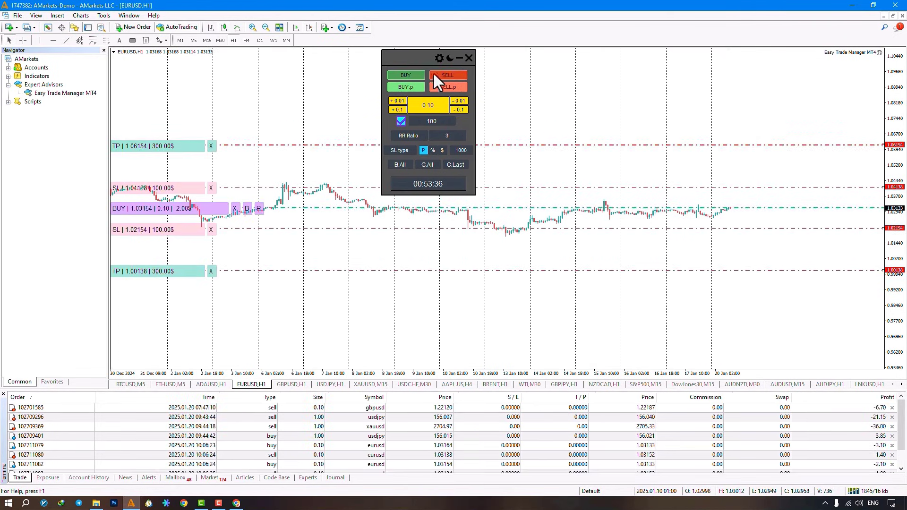
left_click(440, 76)
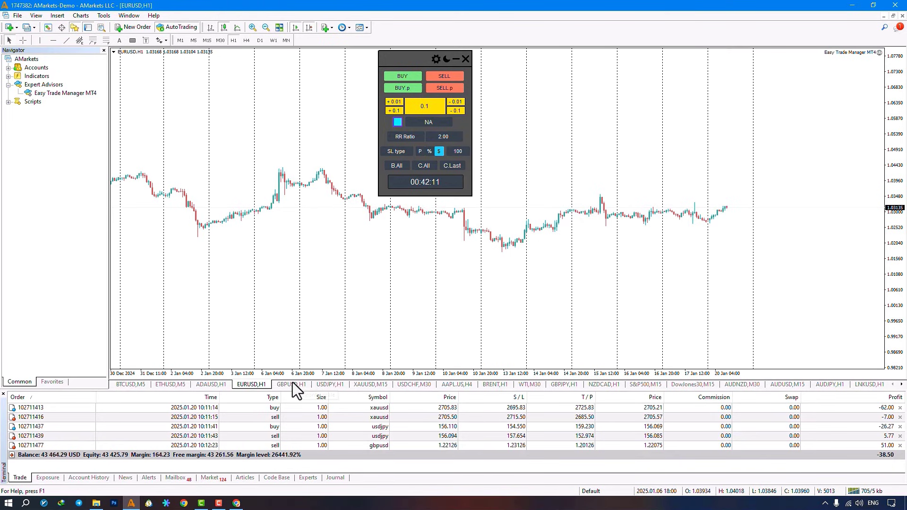
- On the GBPUSD chart, move the sell's stop-loss to breakeven and check prices with the crosshair
left_click(290, 384)
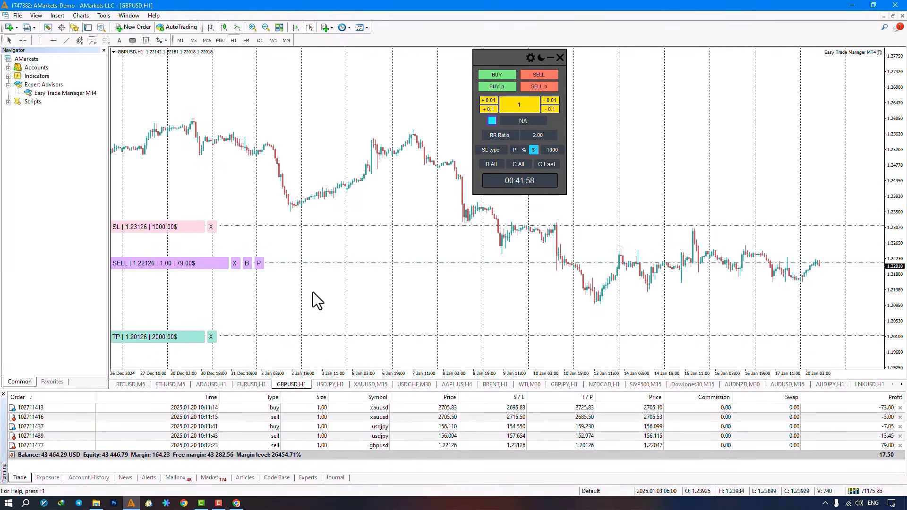
left_click(247, 264)
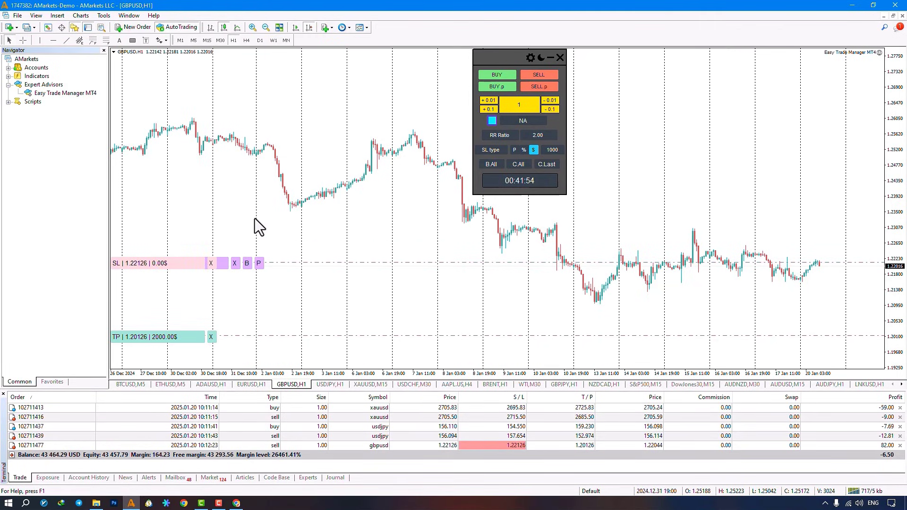
middle_click(201, 222)
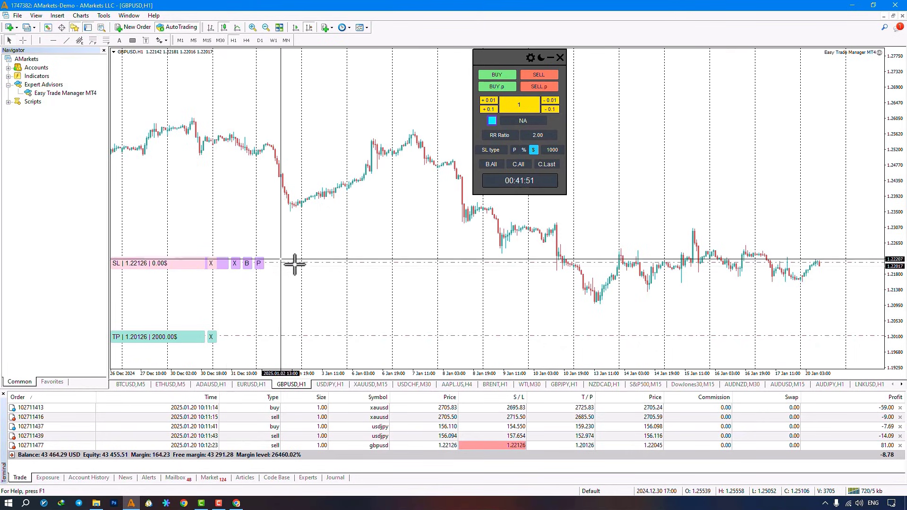
middle_click(173, 263)
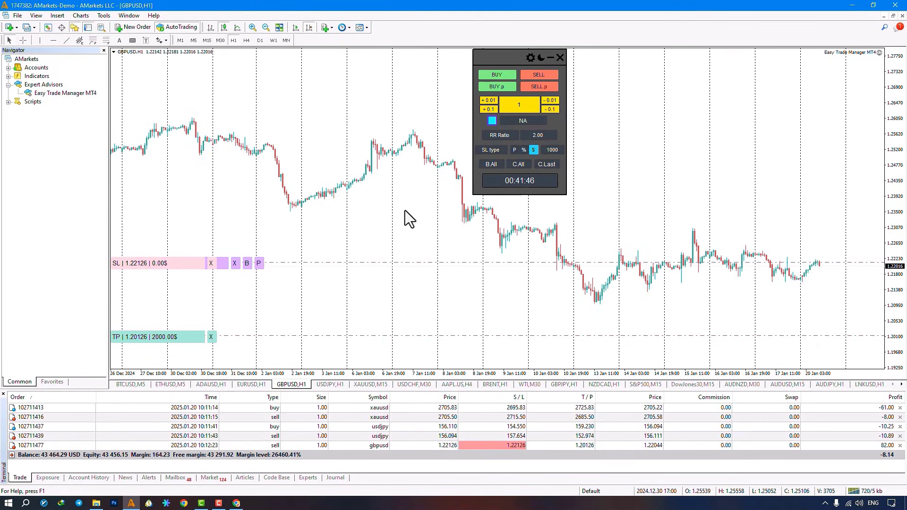
- Enable Virtual TP & SL, raise the stop-loss to 1.23257, and switch to USDJPY
left_click(530, 57)
left_click(652, 92)
left_click(530, 57)
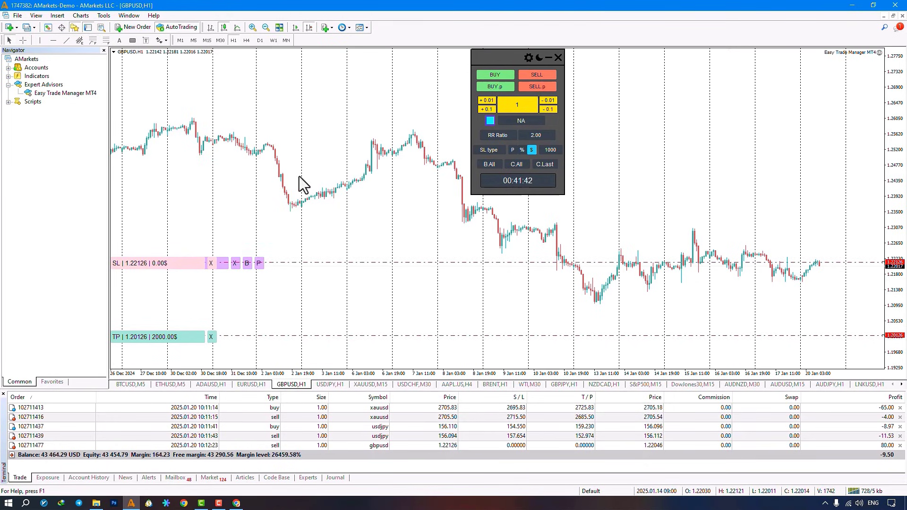
left_click_drag(185, 265, 185, 222)
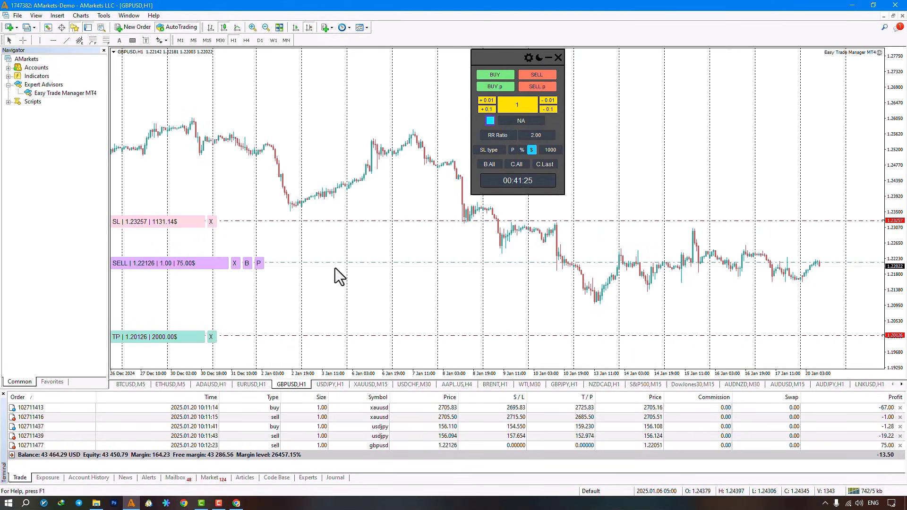
left_click(322, 386)
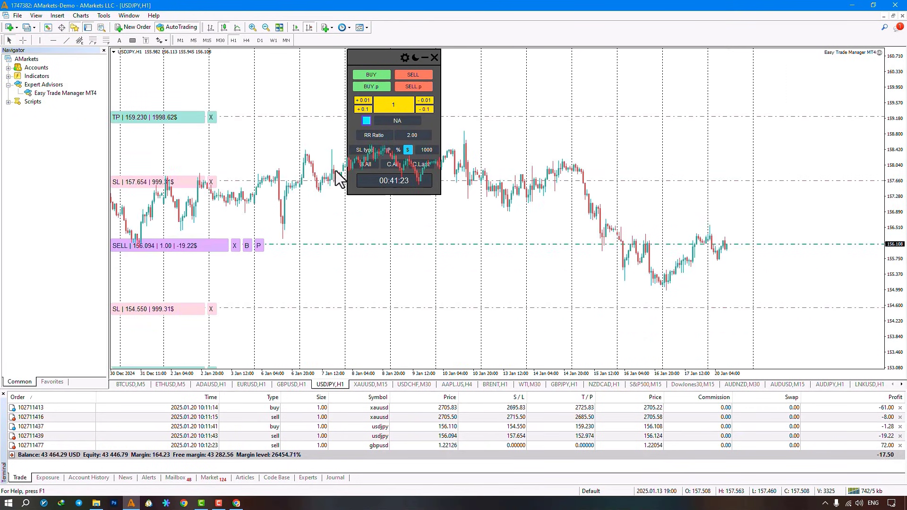
- Close the USDJPY sell, halve the 1.00-lot buy down to 0.01, then close it
left_click(234, 248)
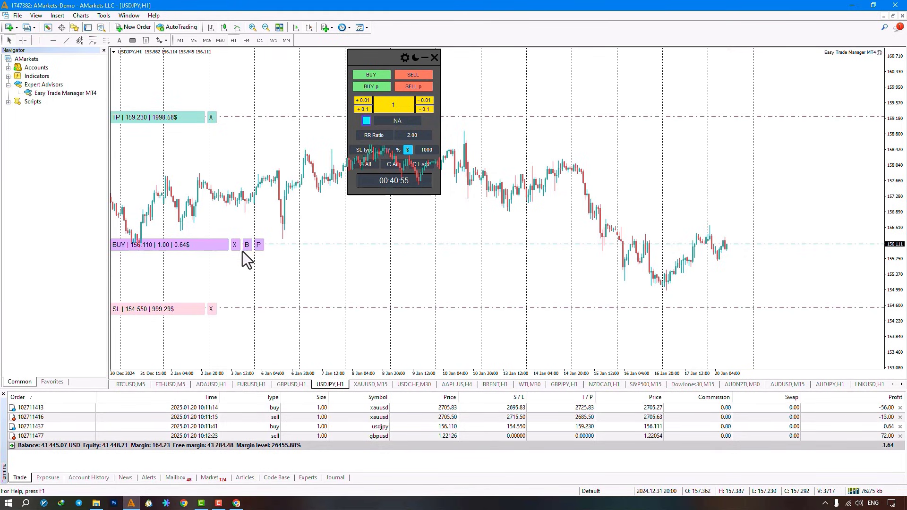
left_click(256, 247)
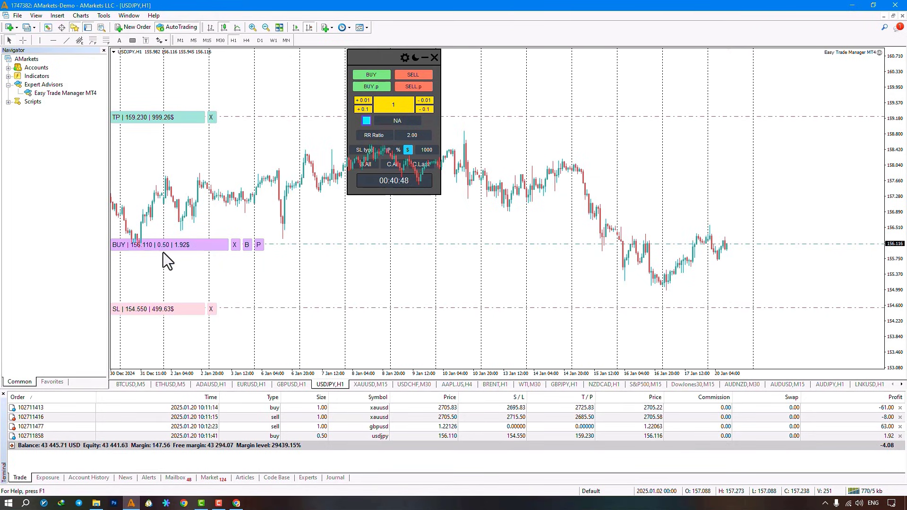
left_click(259, 245)
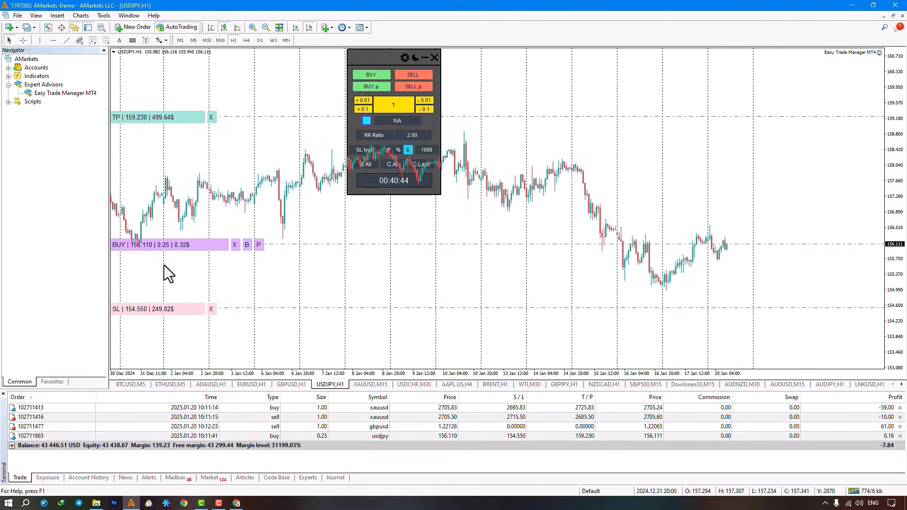
left_click(260, 246)
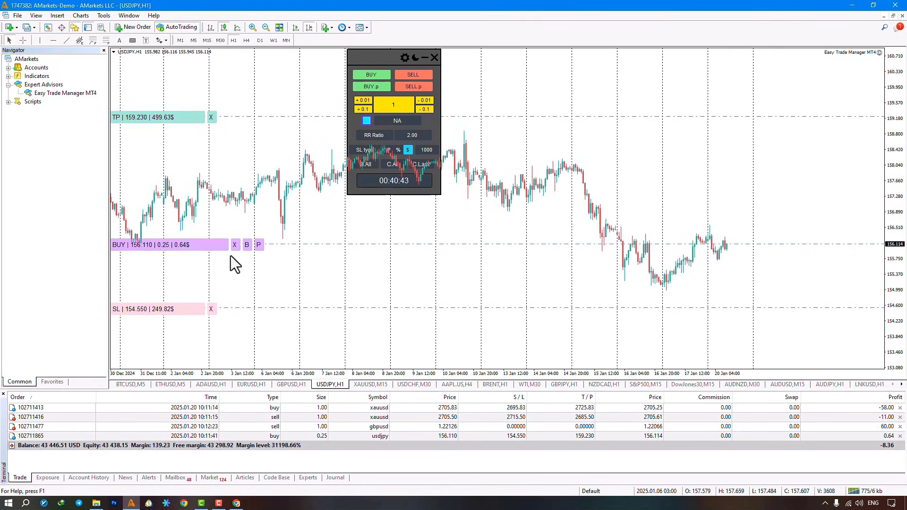
left_click(258, 246)
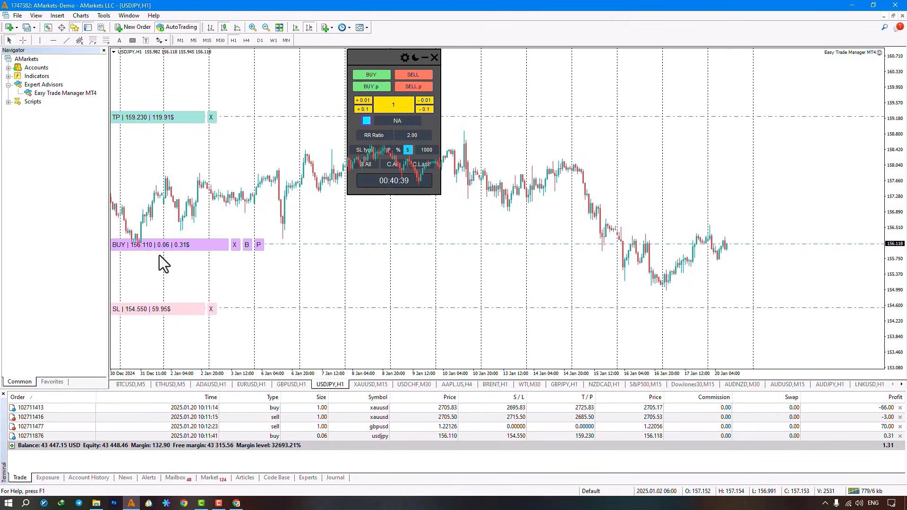
left_click(258, 245)
left_click(258, 245)
left_click(258, 244)
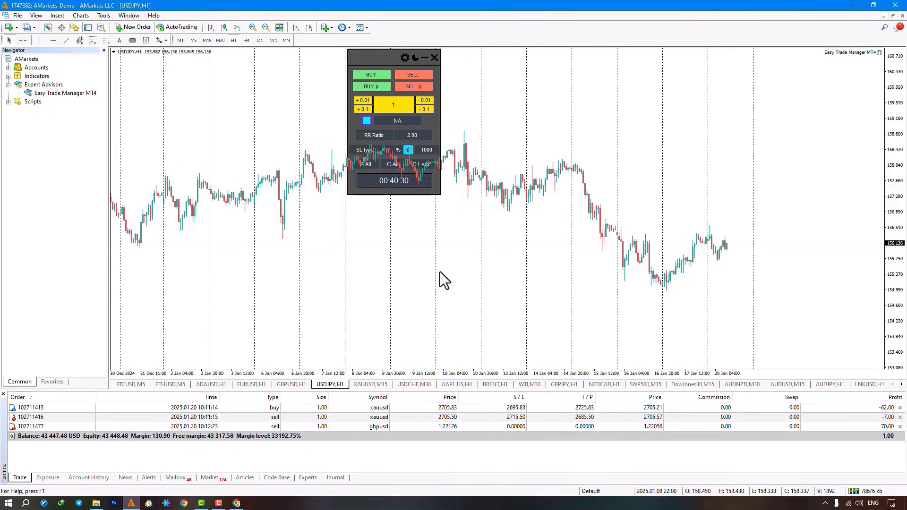
left_click_drag(387, 49, 431, 206)
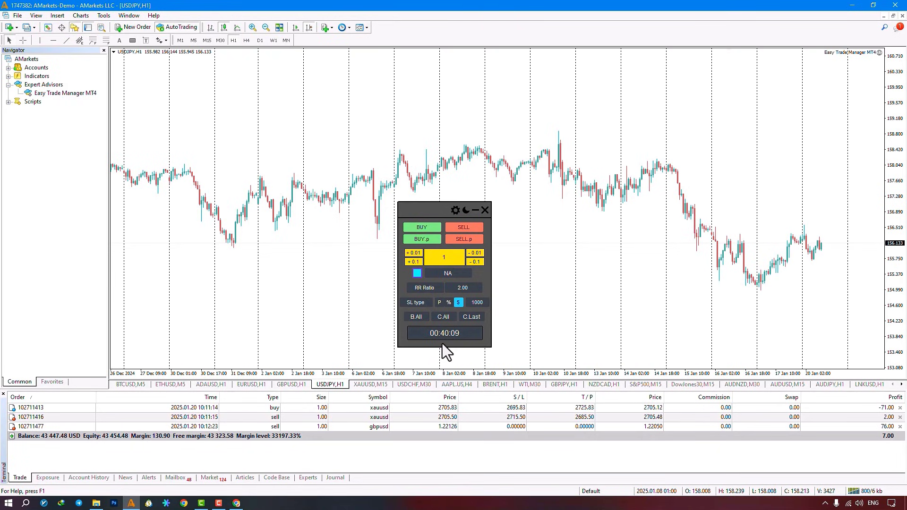
- Drag the Easy Trade Manager panel to the top-left corner of the USDJPY chart
middle_click(823, 247)
middle_click(821, 249)
left_click_drag(433, 206, 232, 38)
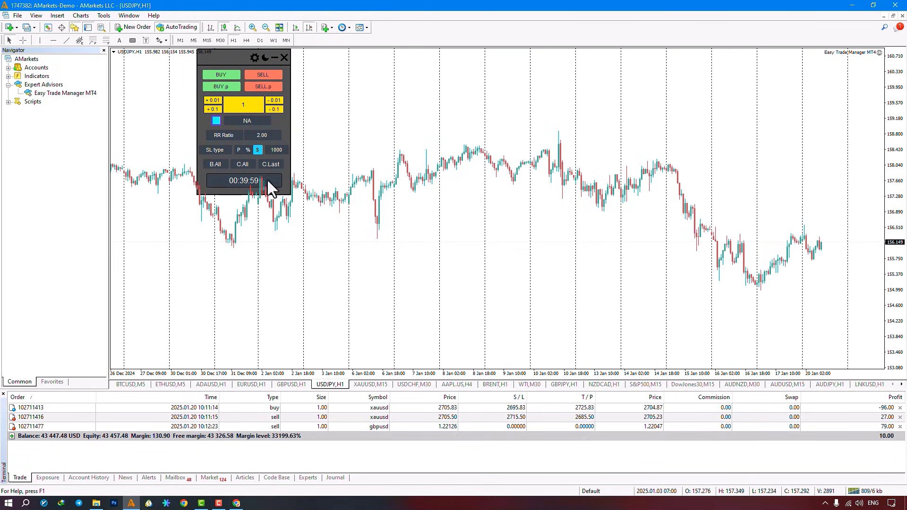